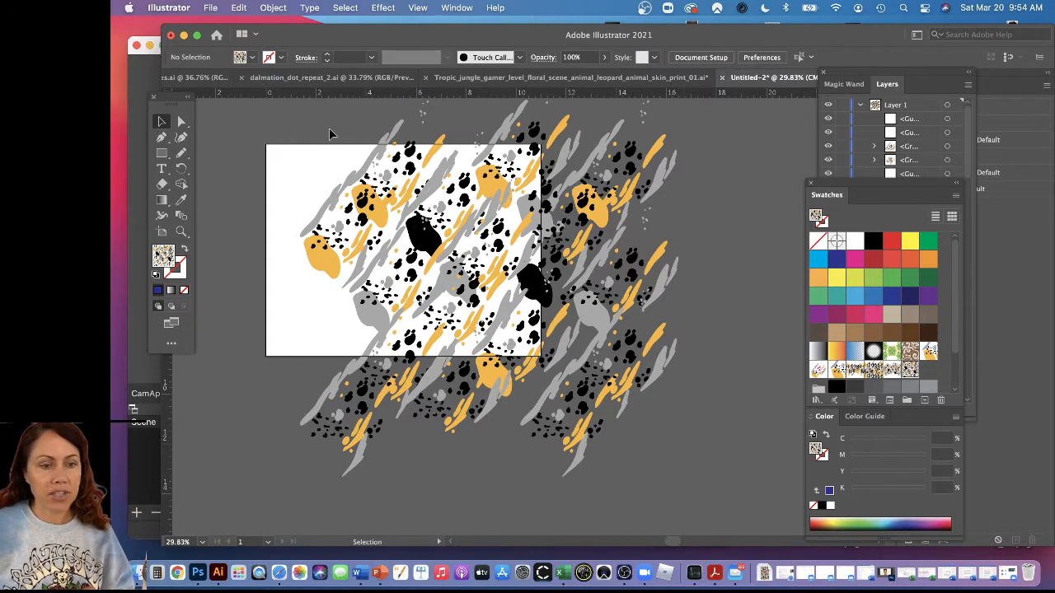
Select the entire spotted-and-streaked artwork with its invisible bounding rectangle and save it as a new pattern swatch
click(373, 213)
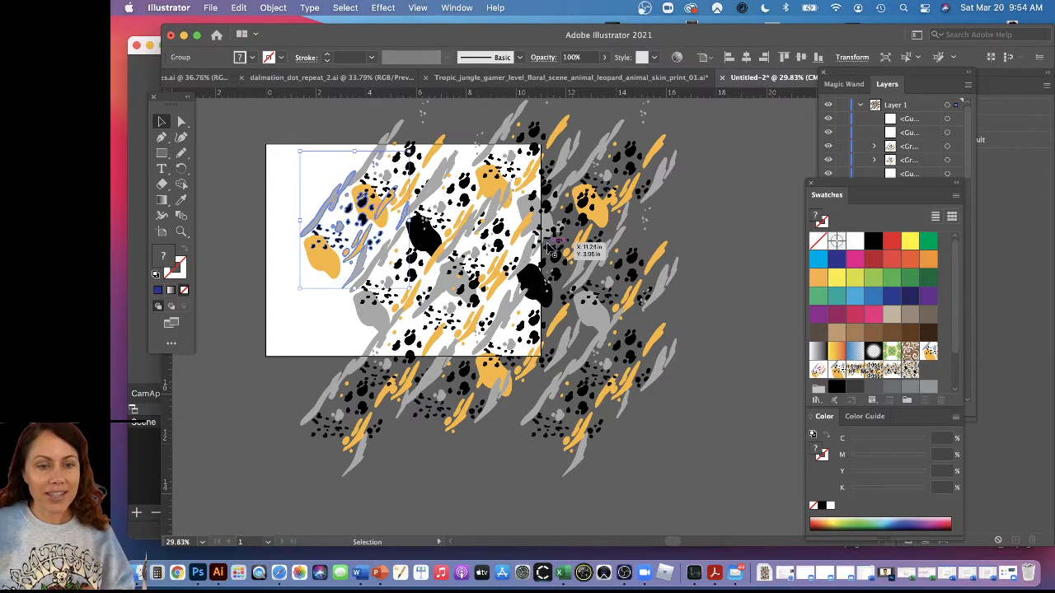
click(540, 238)
click(498, 329)
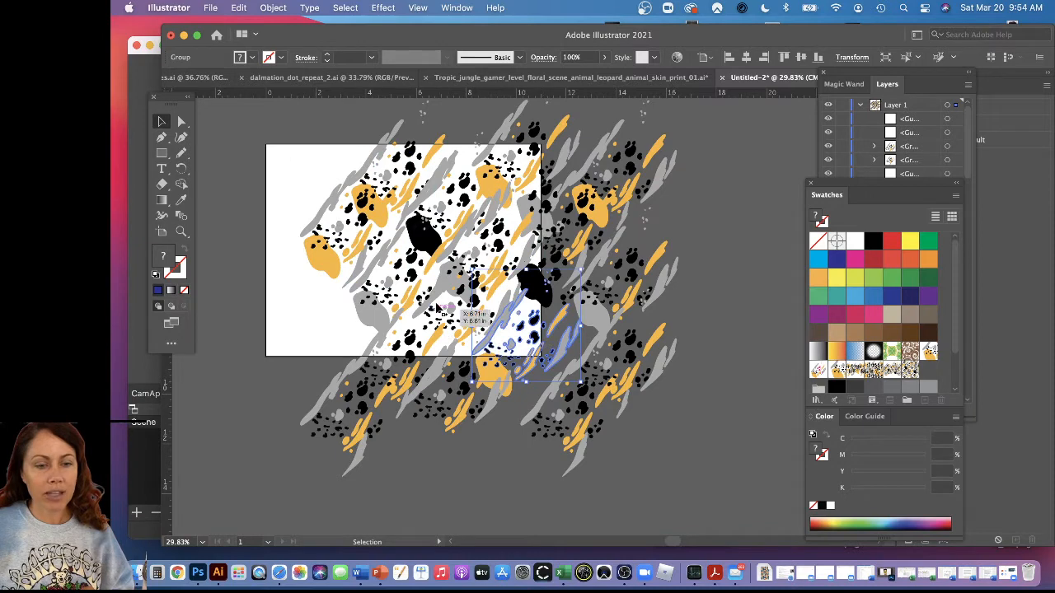
click(439, 294)
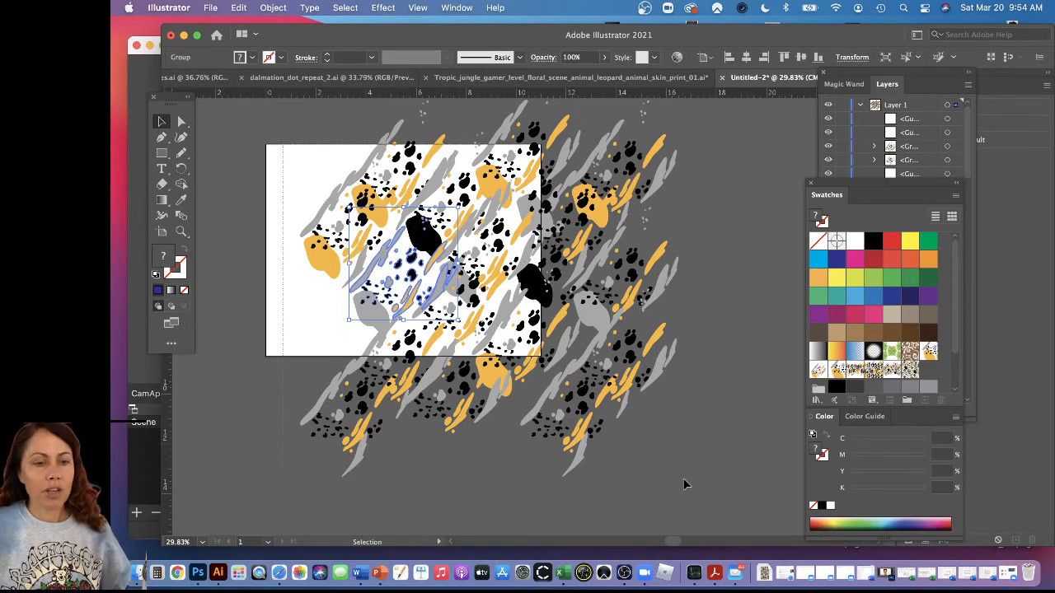
key(super+a)
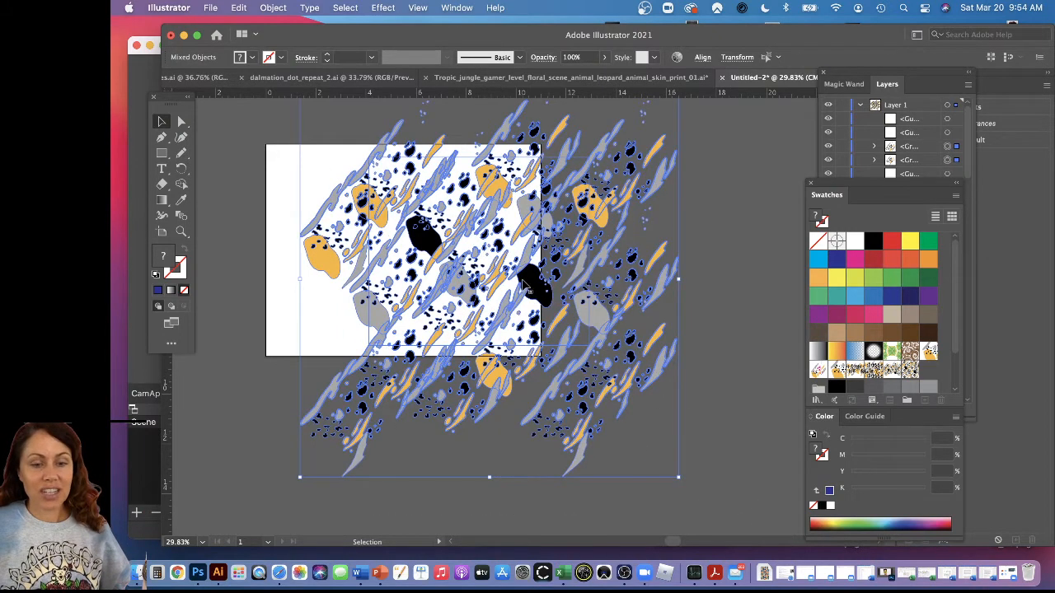
drag(524, 284, 939, 375)
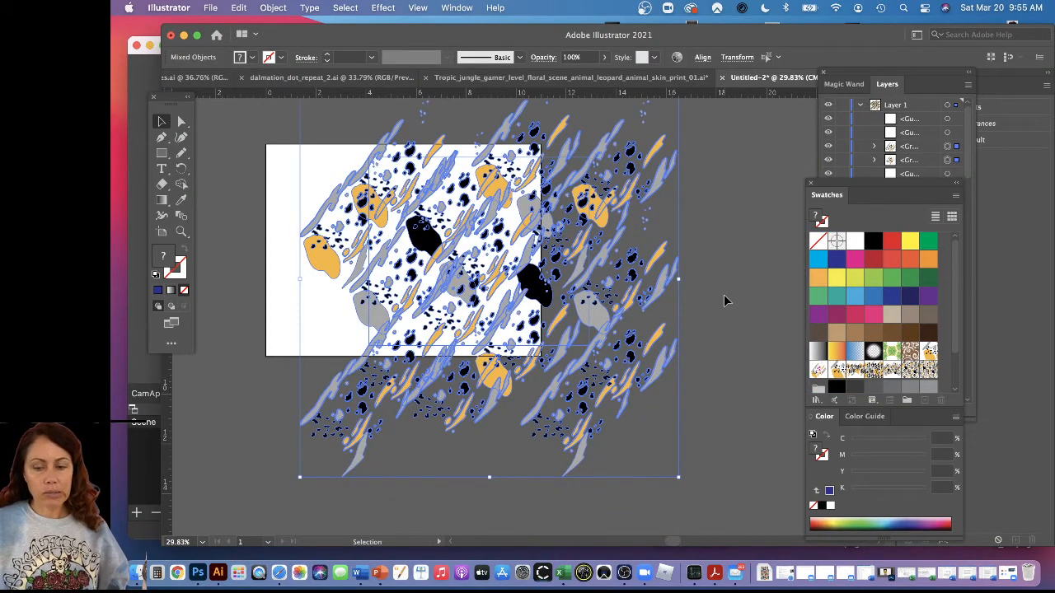
Clear the artwork from the canvas and draw a large portrait rectangle beside the artboard
key(Delete)
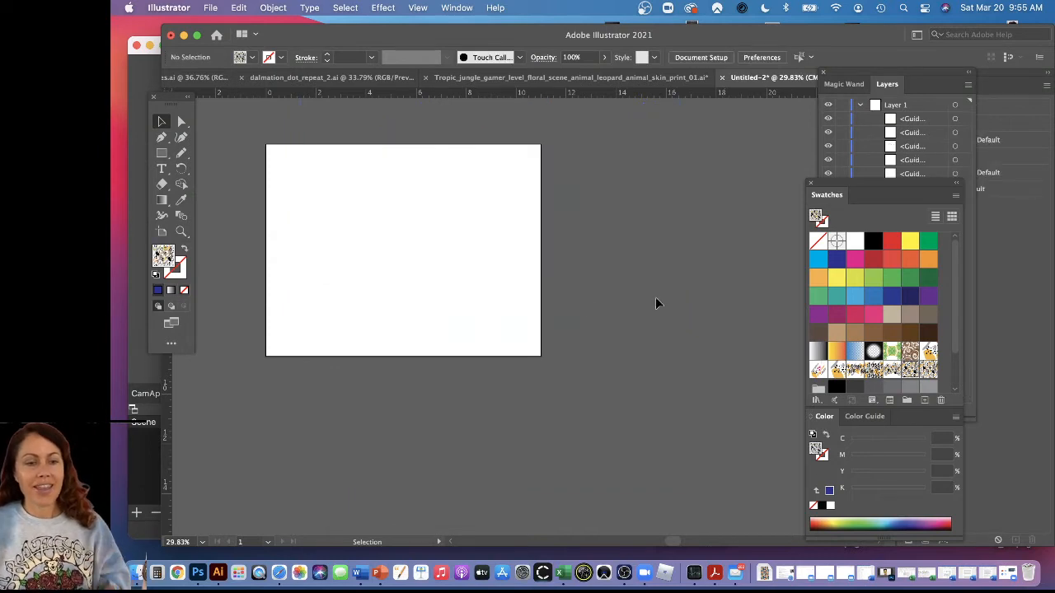
key(super+minus)
key(super+minus)
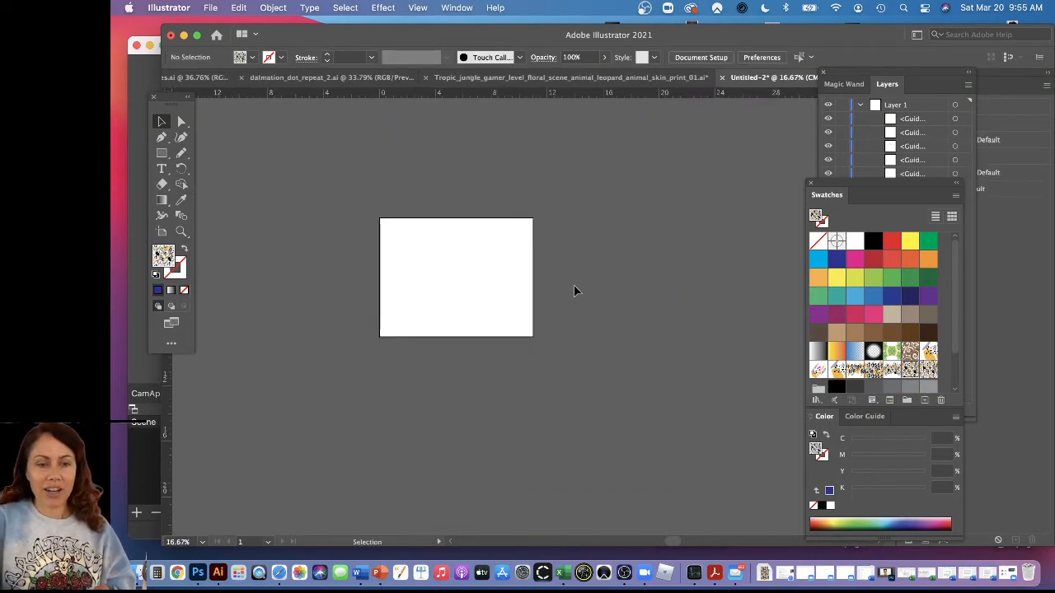
key(m)
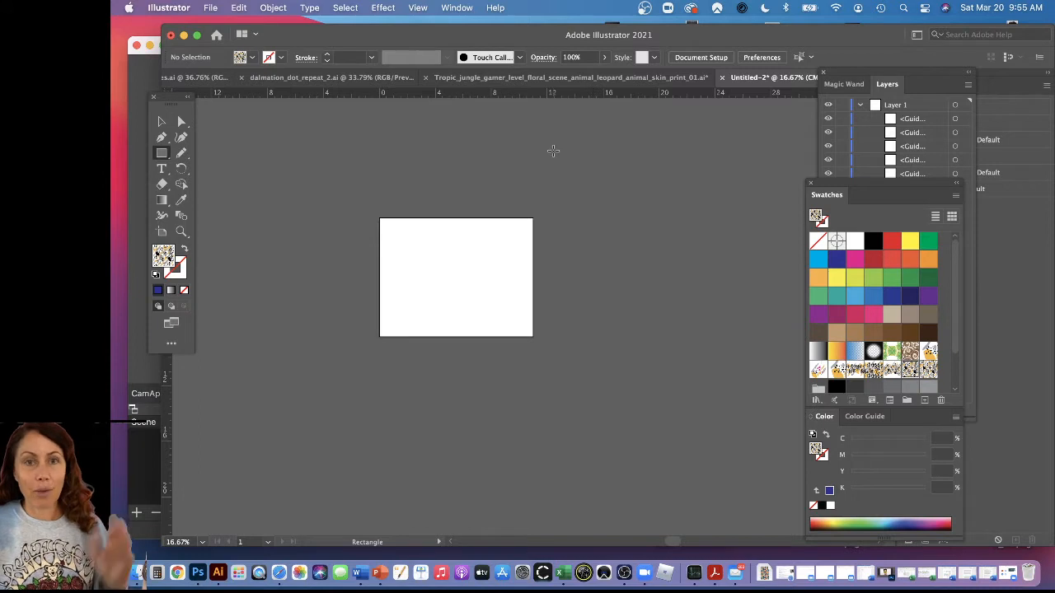
drag(549, 138, 783, 500)
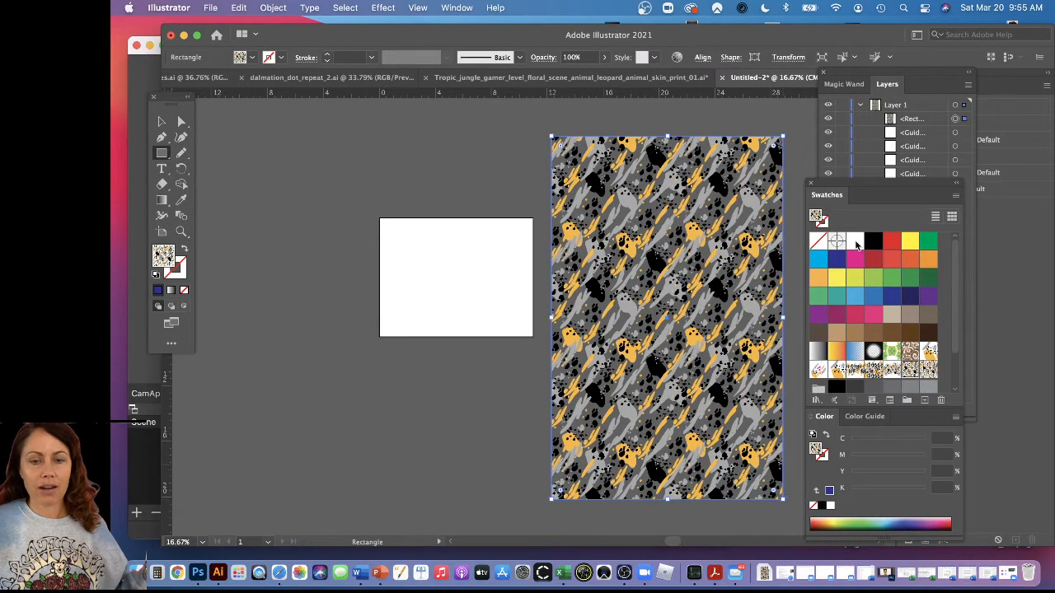
Fill the rectangle with white, replace that fill with New Pattern Swatch 11, and inspect the repeat up close
click(855, 240)
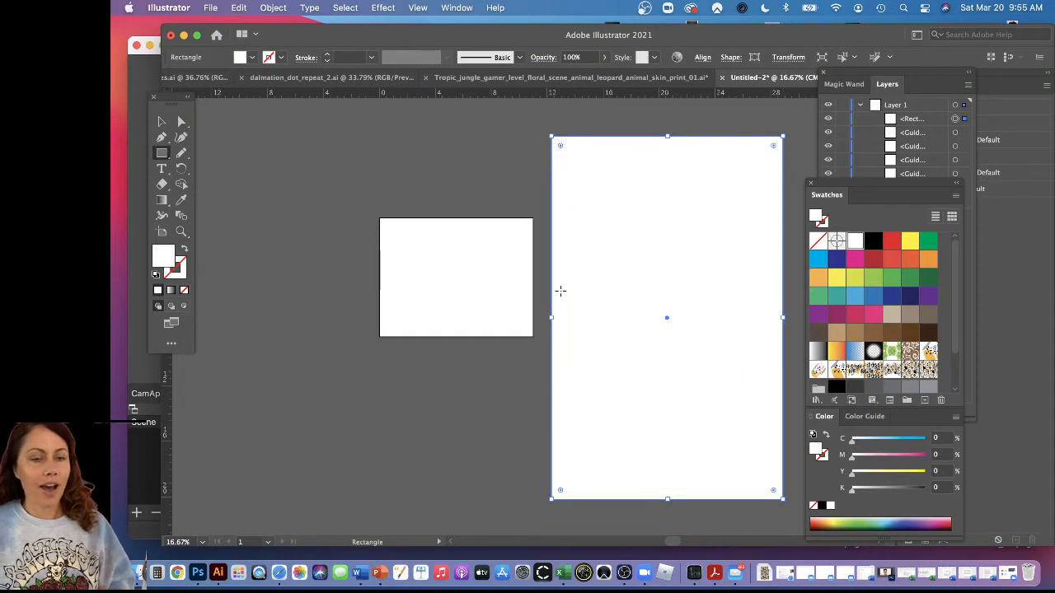
drag(670, 334, 546, 339)
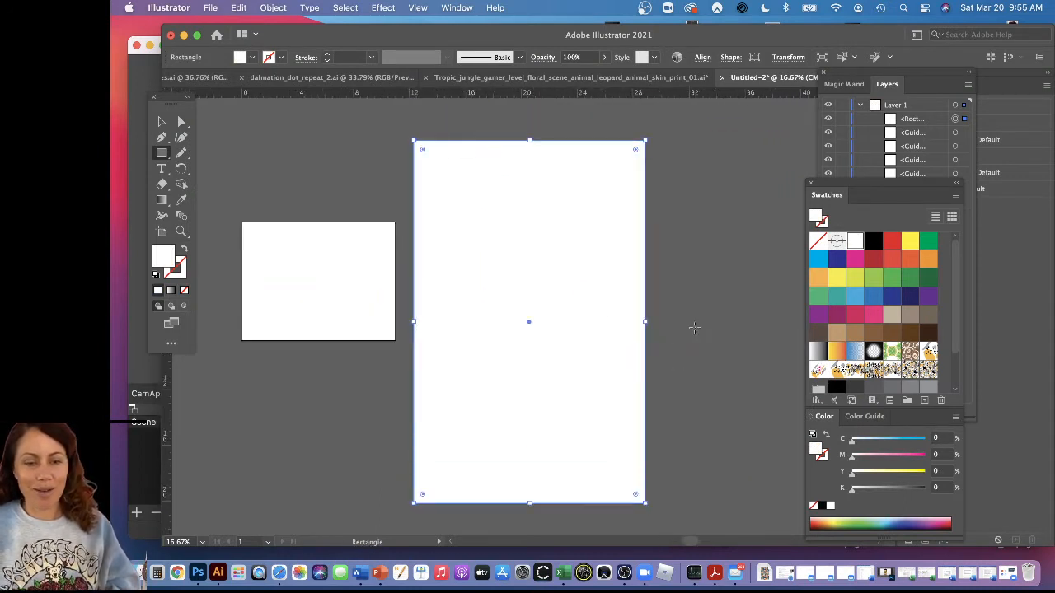
click(928, 372)
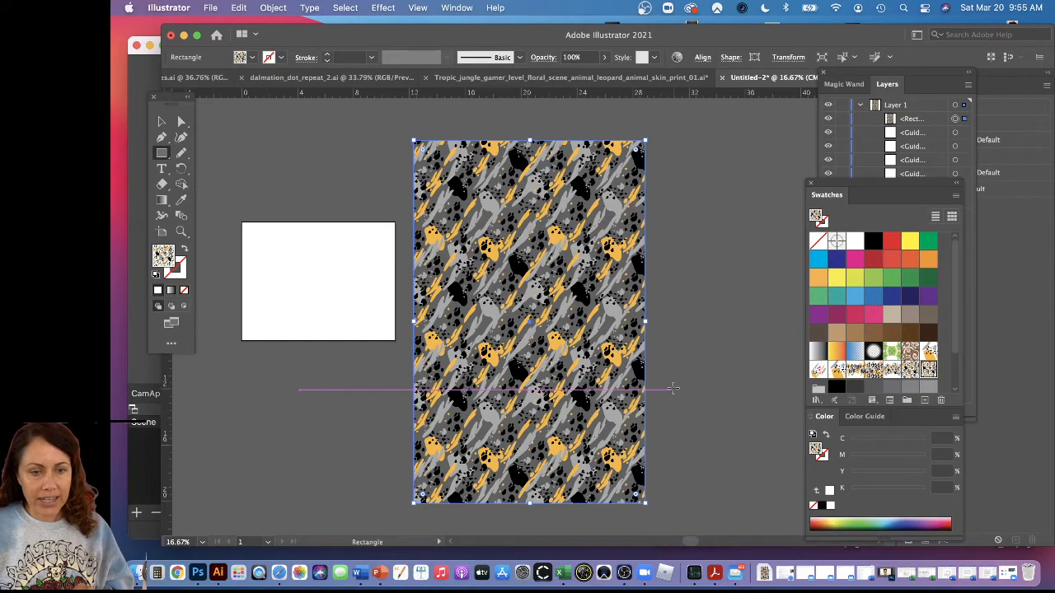
scroll(915, 387, down, 3)
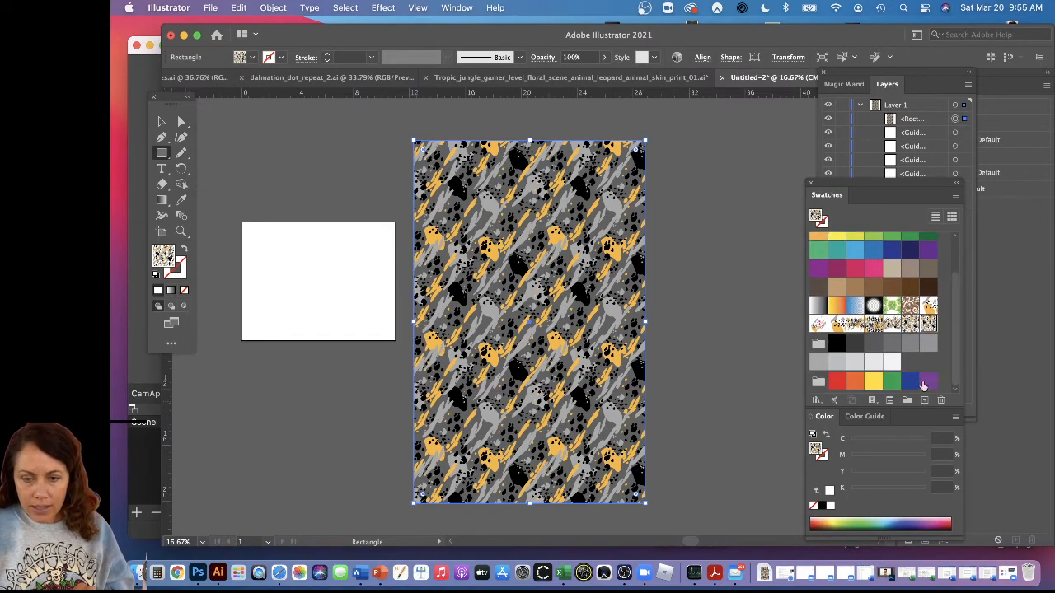
key(z)
drag(571, 205, 647, 239)
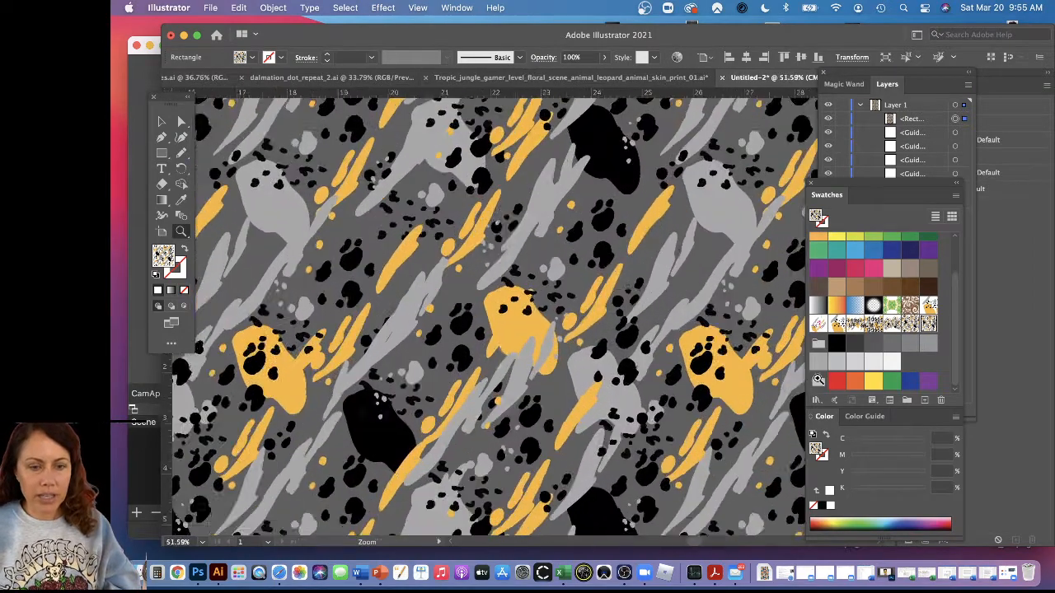
drag(520, 294, 379, 127)
drag(484, 325, 428, 250)
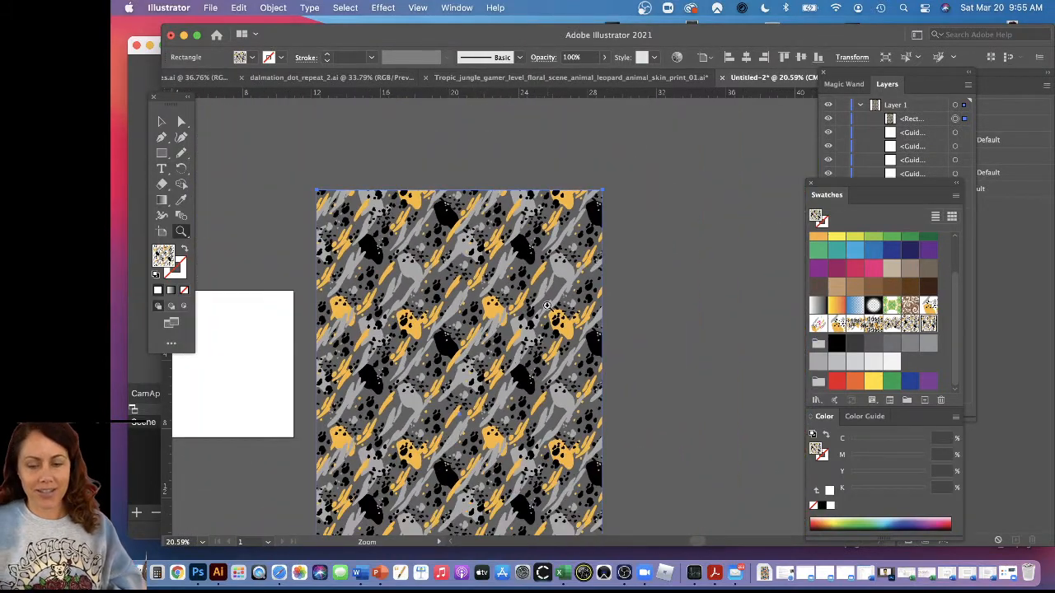
Delete the pattern-filled rectangle and undo back to before the original artwork was cleared
key(Delete)
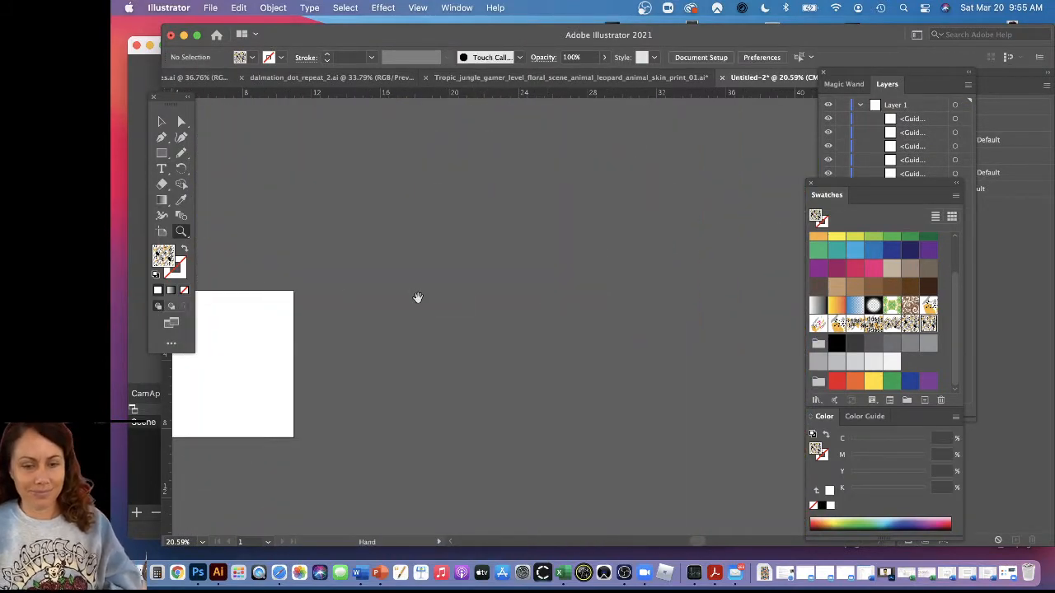
drag(417, 299, 648, 259)
key(super+z)
key(super+z)
key(super+z)
key(super+z)
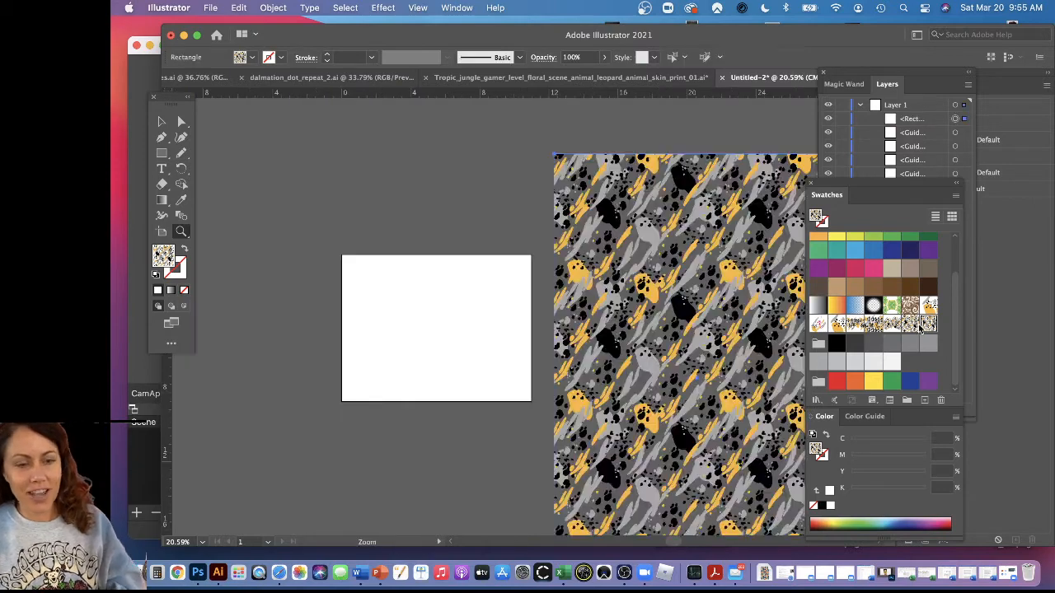
key(super+z)
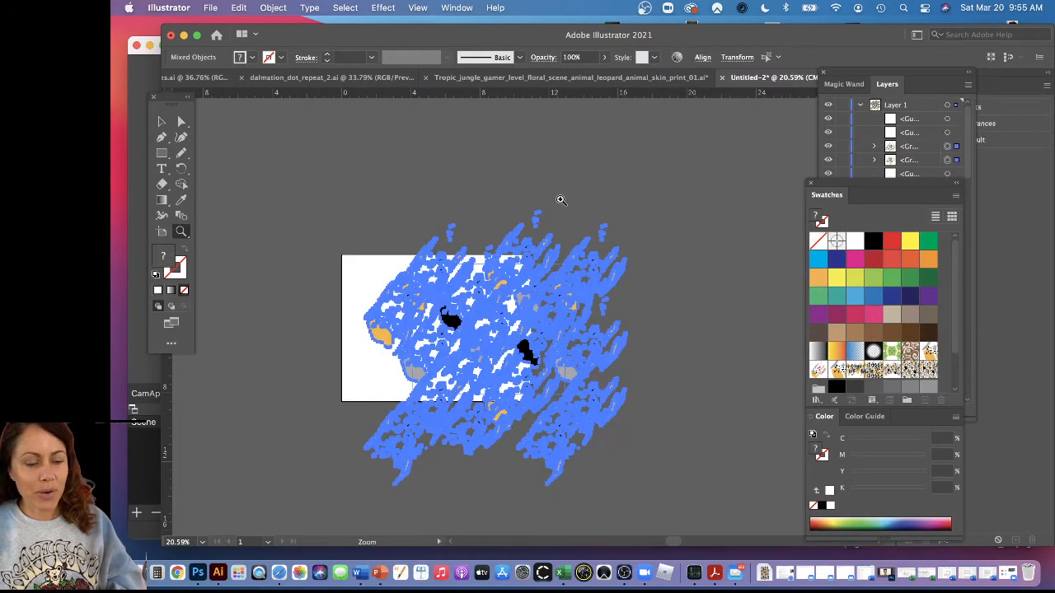
Select the unfilled, unstroked bounding rectangle around the repeat tile and delete it, keeping the artwork
key(a)
click(474, 239)
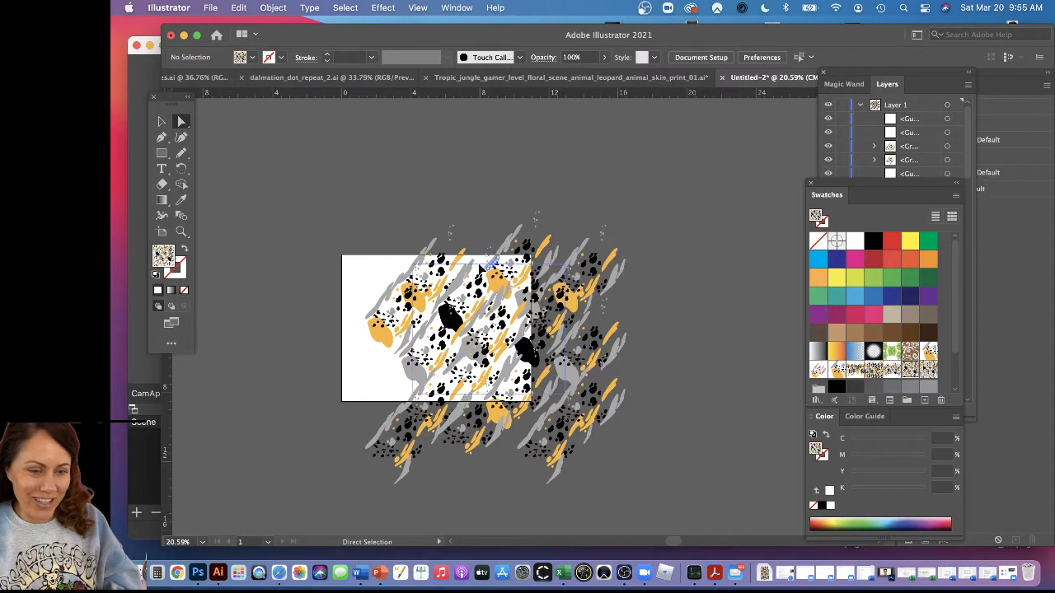
click(481, 268)
click(479, 265)
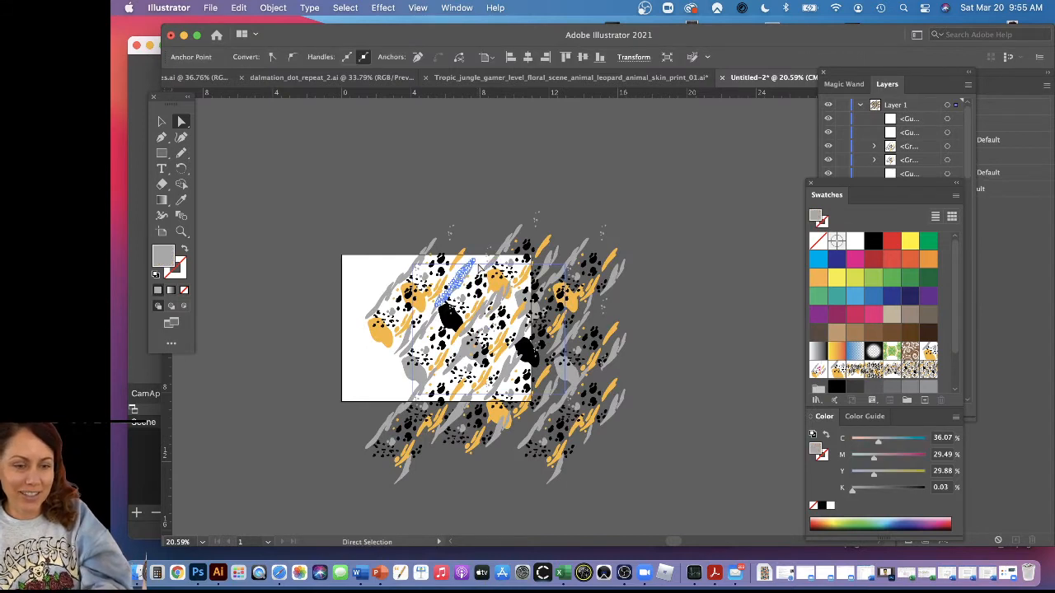
click(480, 264)
click(480, 265)
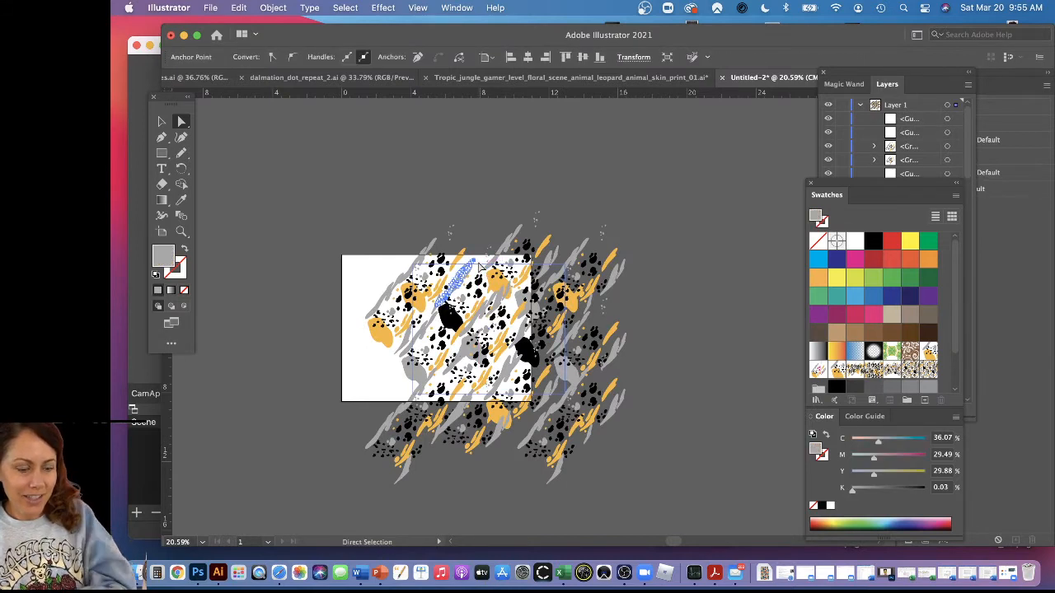
scroll(482, 243, up, 5)
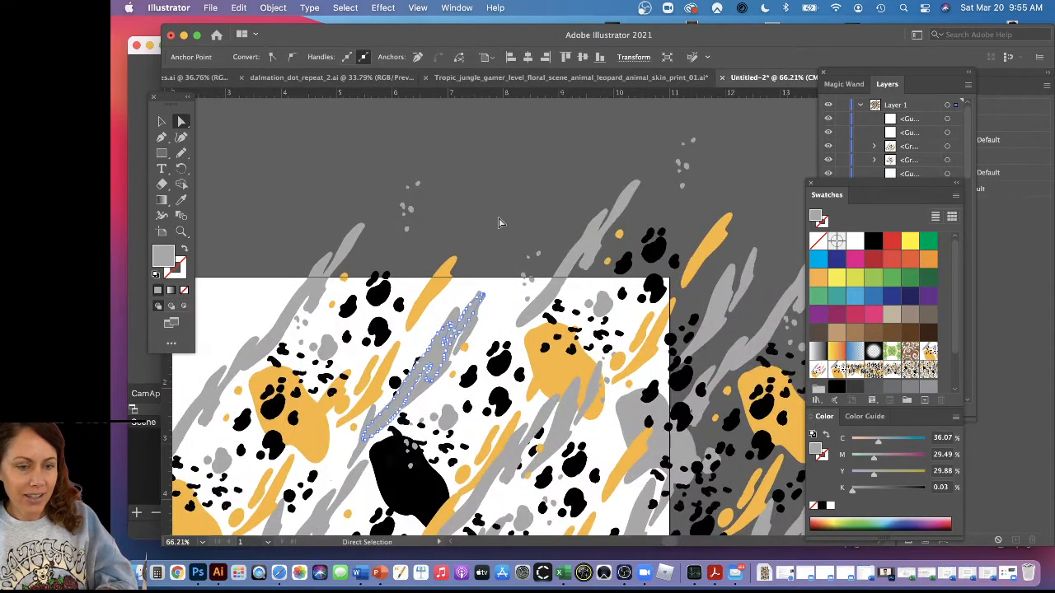
click(509, 294)
click(509, 313)
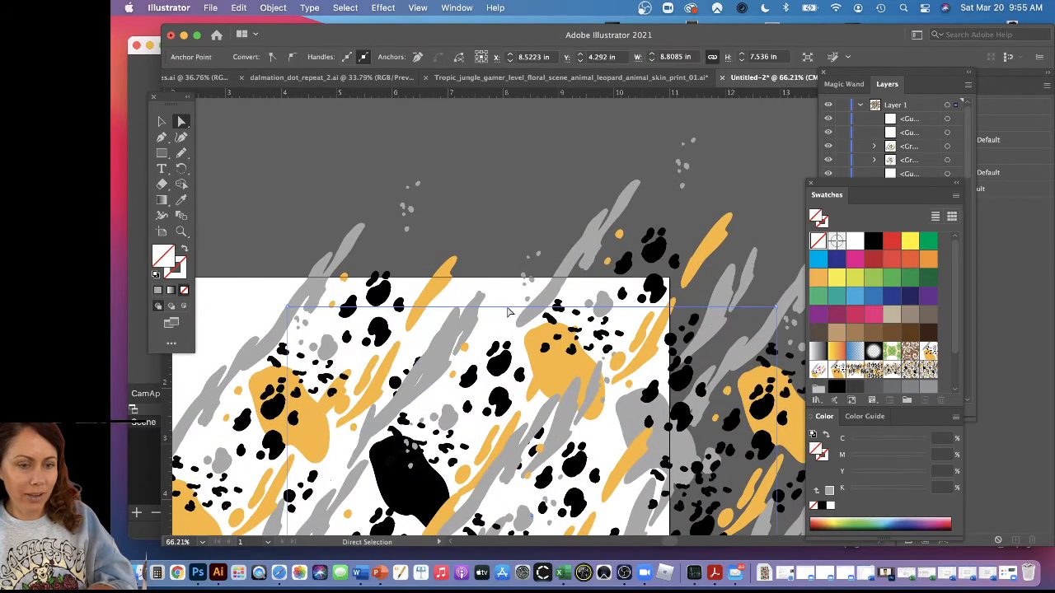
key(Delete)
key(Delete)
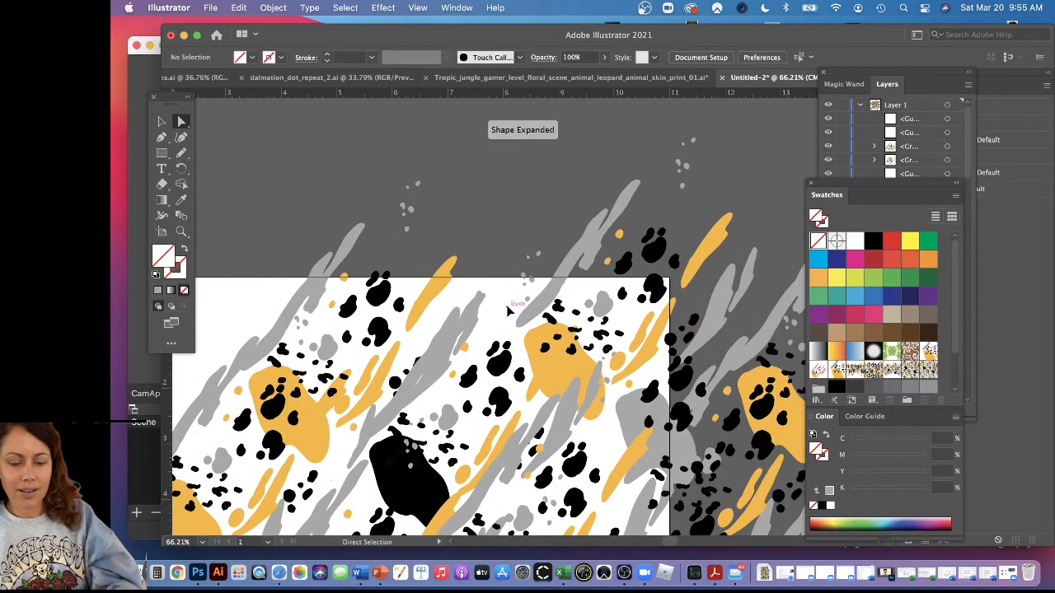
Select all the artwork without the bounding rectangle and save it as another pattern swatch
key(super+minus)
key(super+minus)
key(super+minus)
key(super+minus)
key(v)
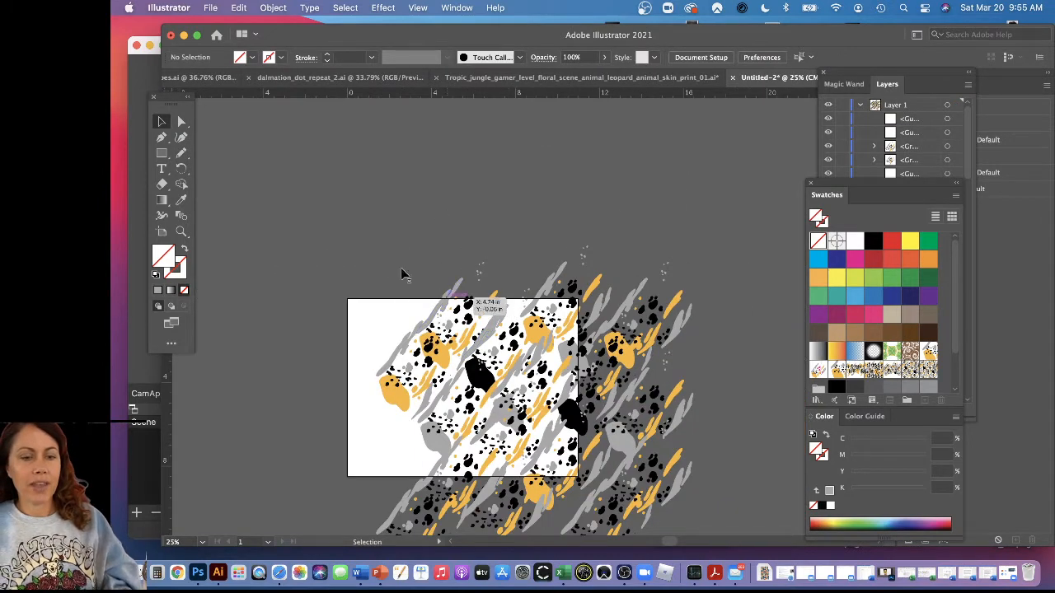
drag(720, 534, 612, 451)
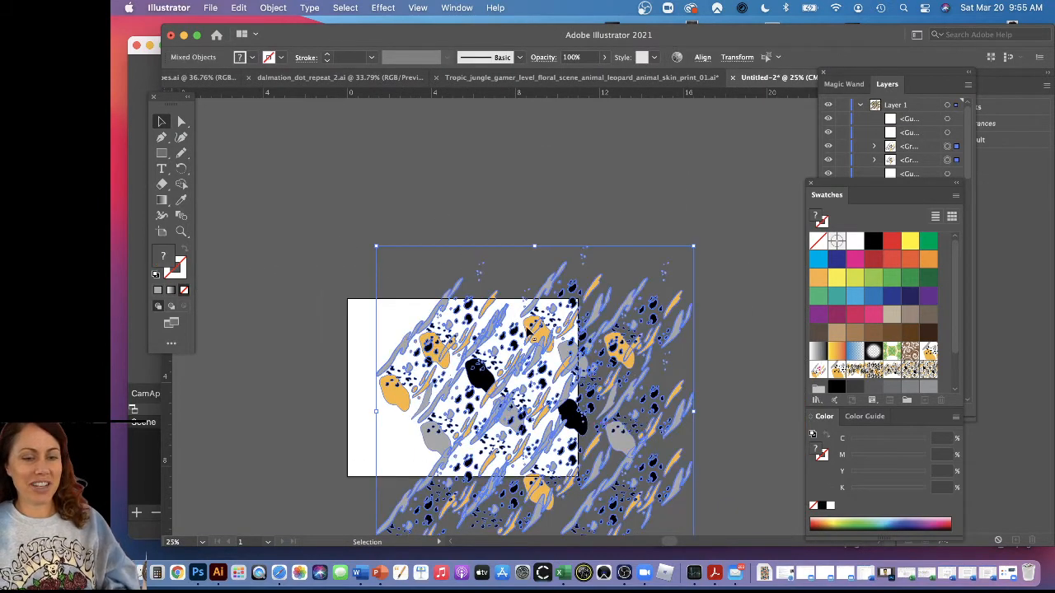
drag(528, 330, 948, 378)
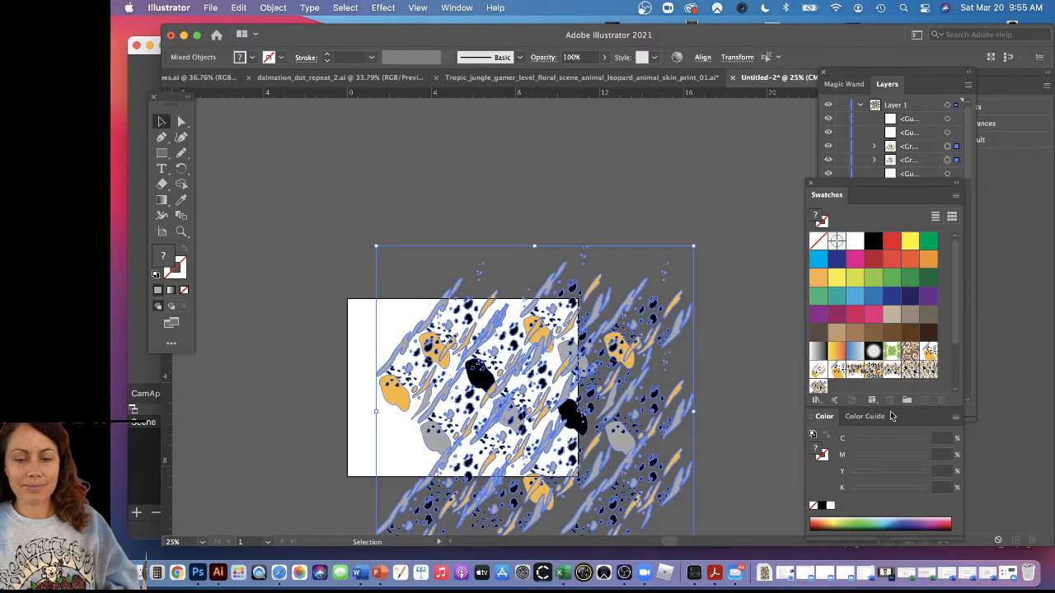
Delete the artwork from the canvas and draw a tall unfilled rectangle beside the artboard
drag(610, 358, 523, 321)
key(Delete)
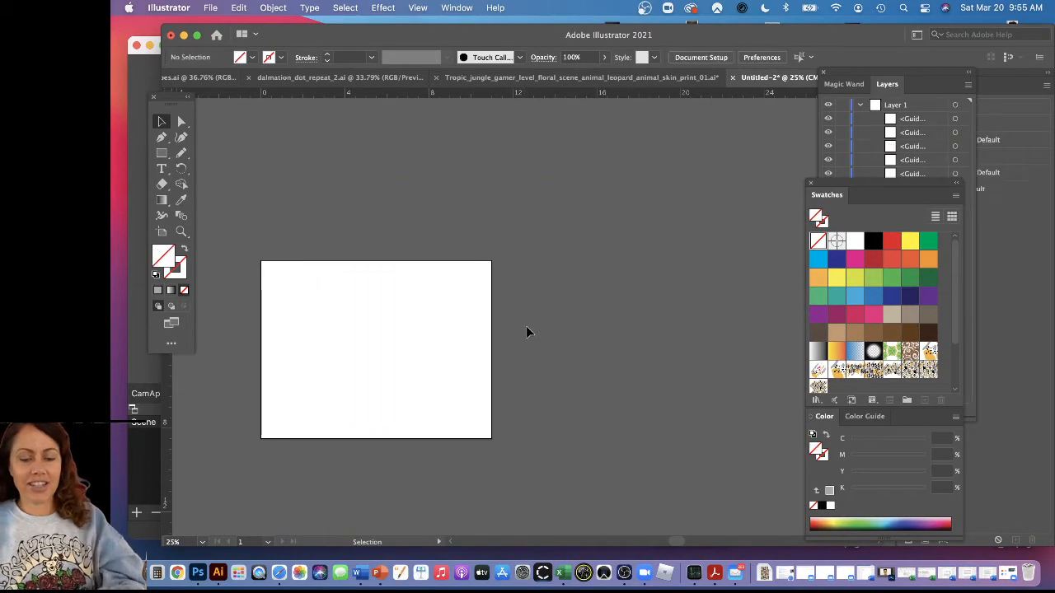
key(m)
drag(502, 207, 377, 205)
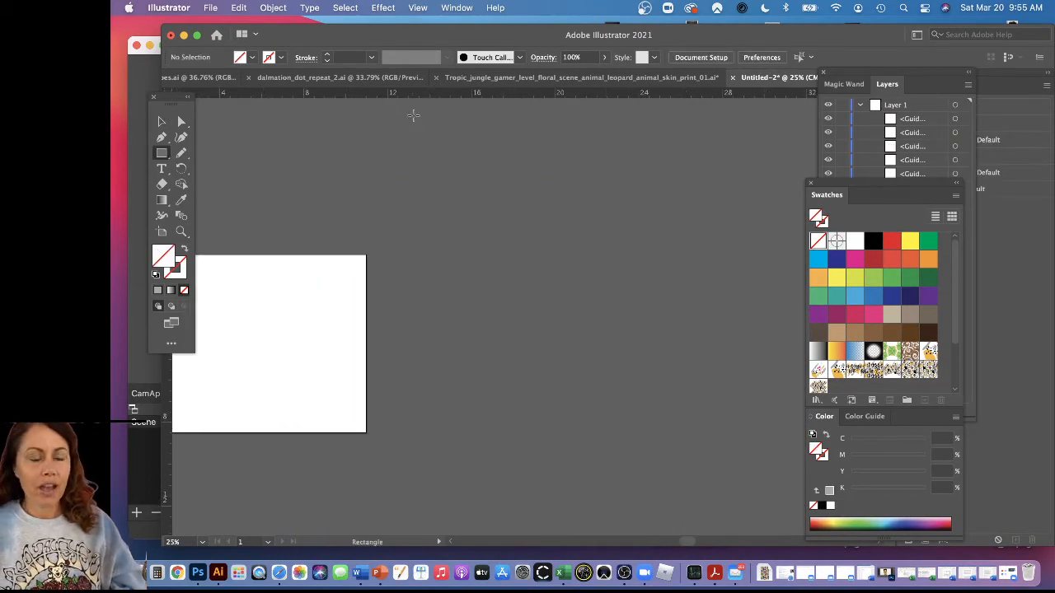
drag(413, 114, 656, 512)
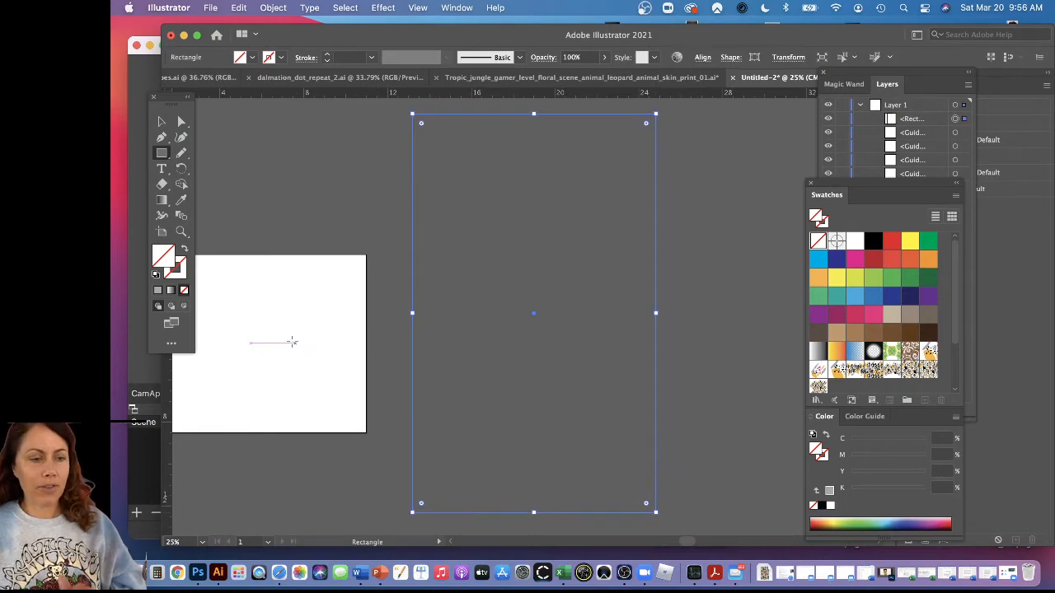
Fill the rectangle with the newest pattern swatch and extend its right and top edges to about 22.6 by 24.5 in
click(817, 387)
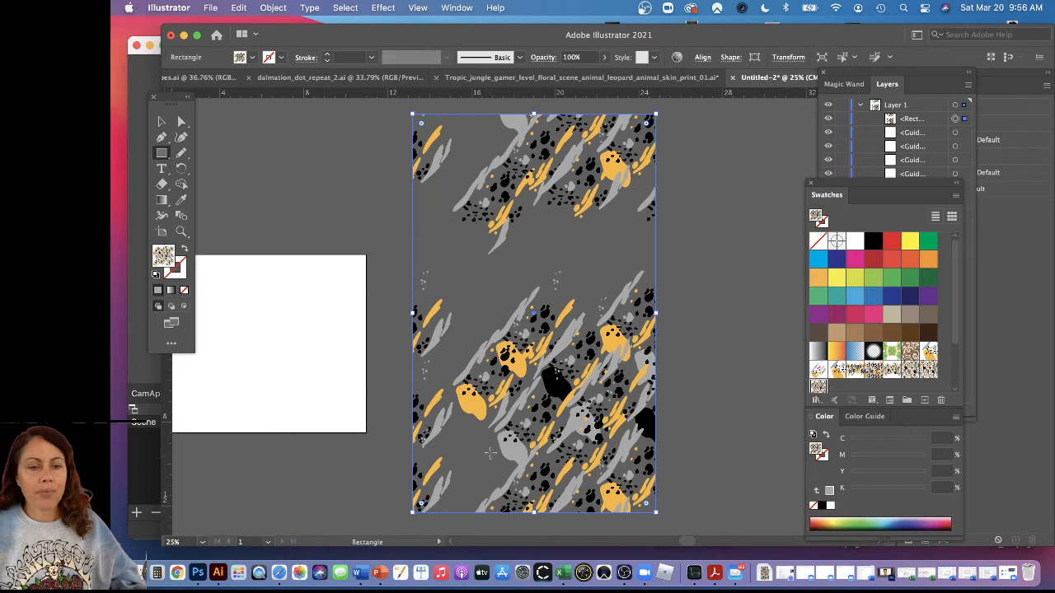
key(super+minus)
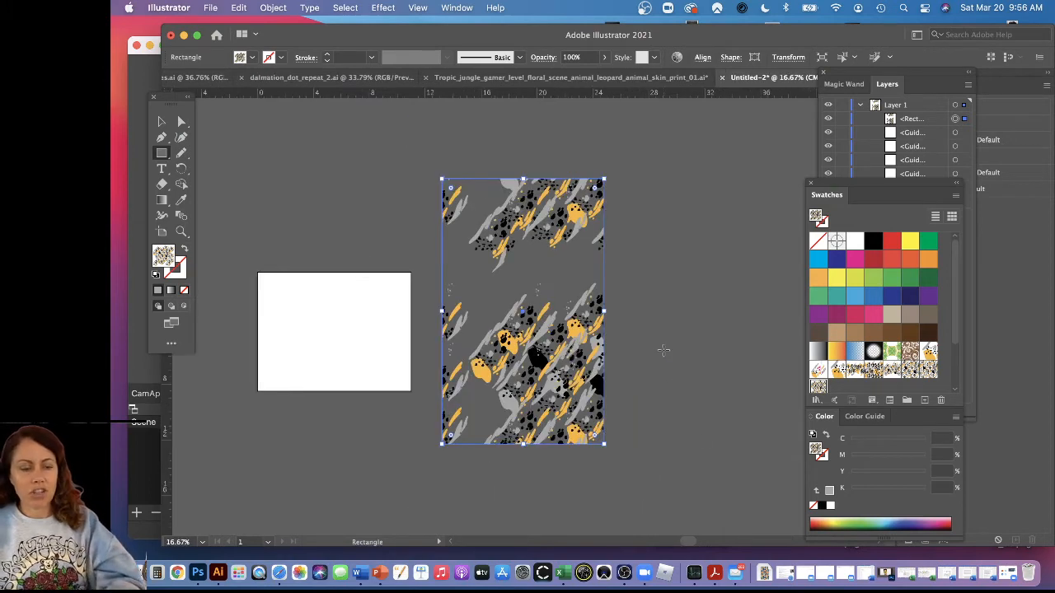
click(674, 363)
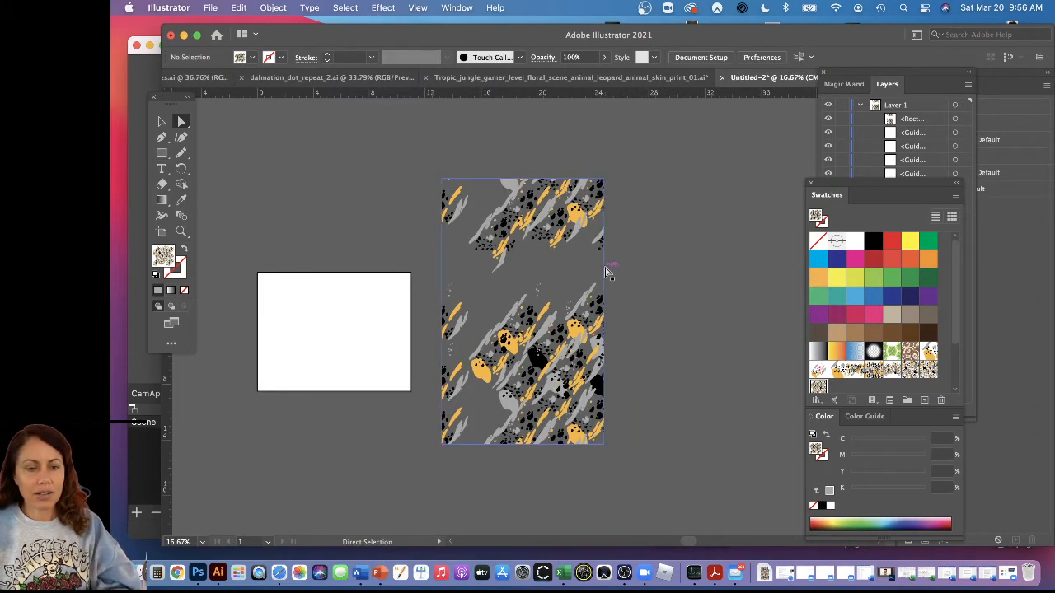
click(607, 321)
drag(607, 322, 758, 309)
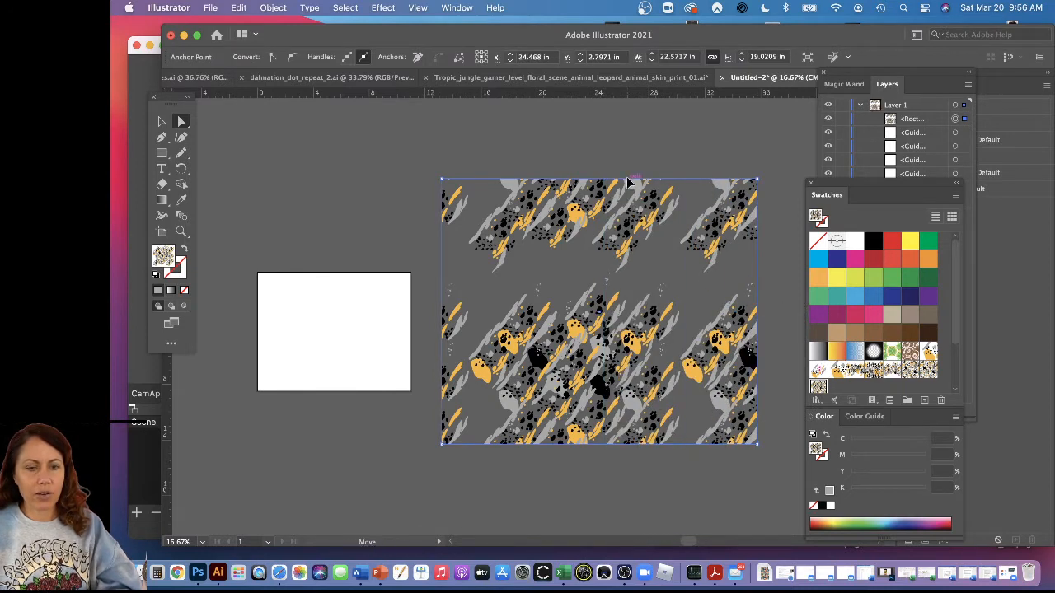
drag(632, 178, 633, 104)
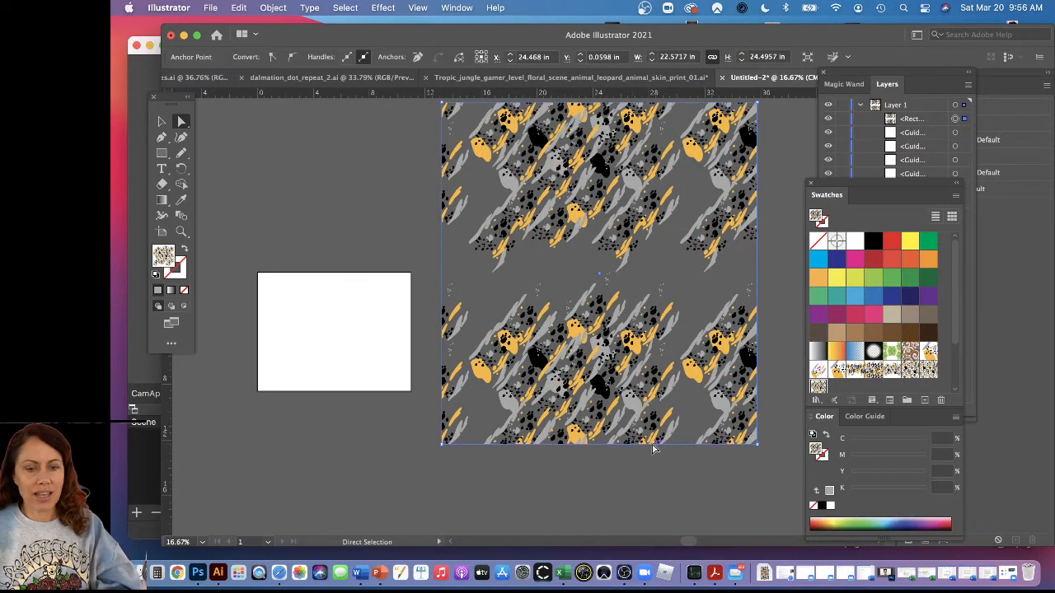
Extend the pattern-filled rectangle's bottom edge to a height of about 36.7 in, and show the Pattern Options over the canvas
drag(656, 444, 662, 550)
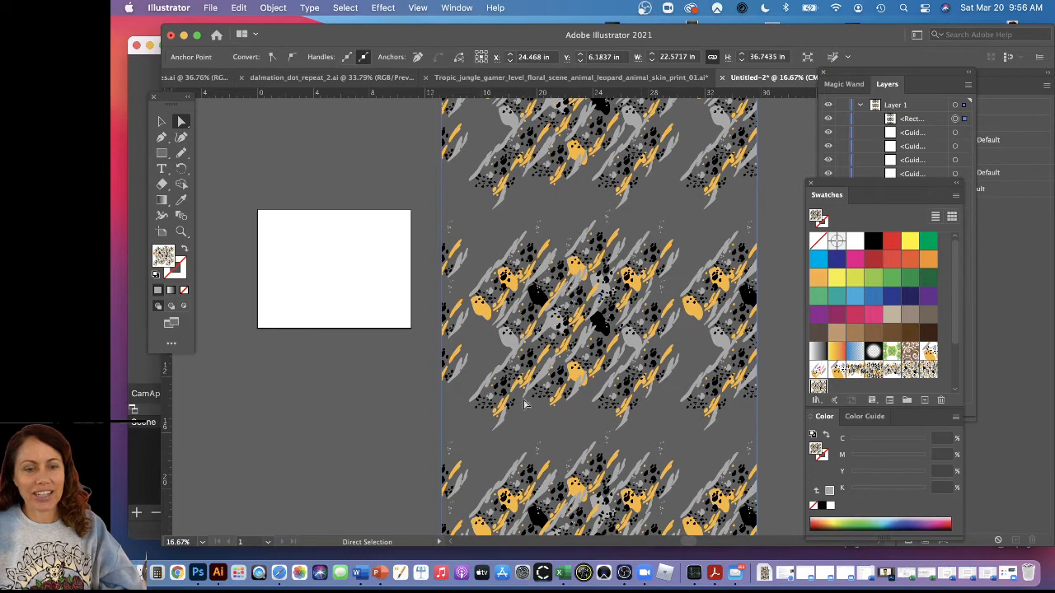
click(455, 7)
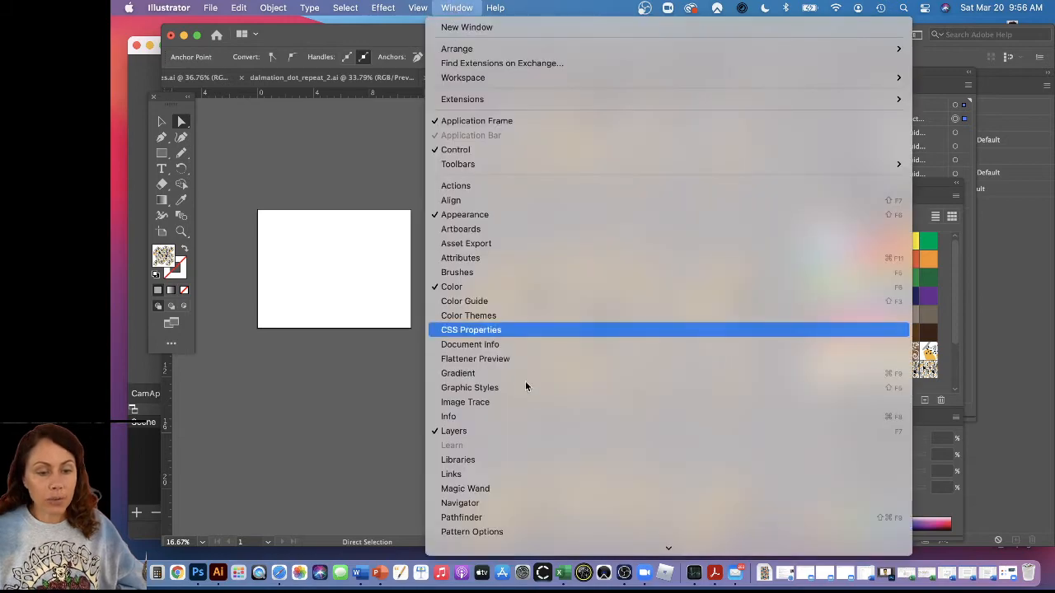
mouse_move(496, 8)
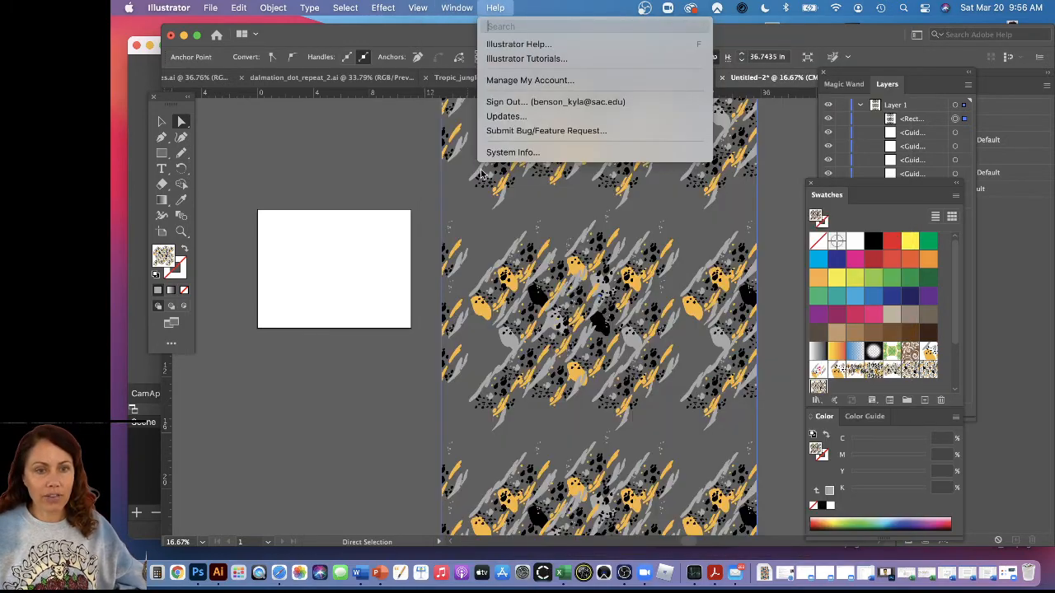
mouse_move(457, 8)
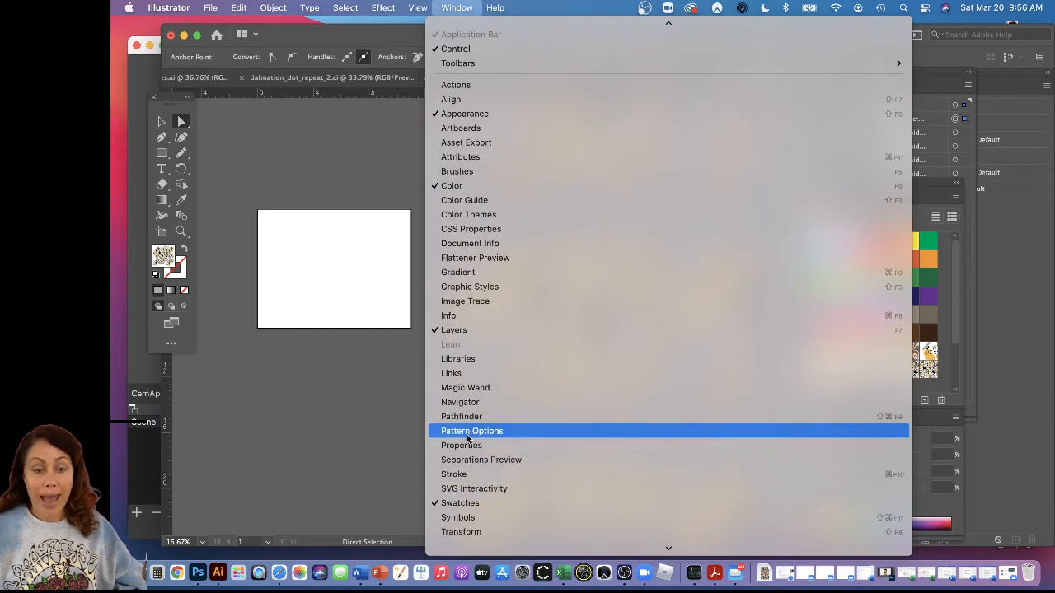
click(467, 431)
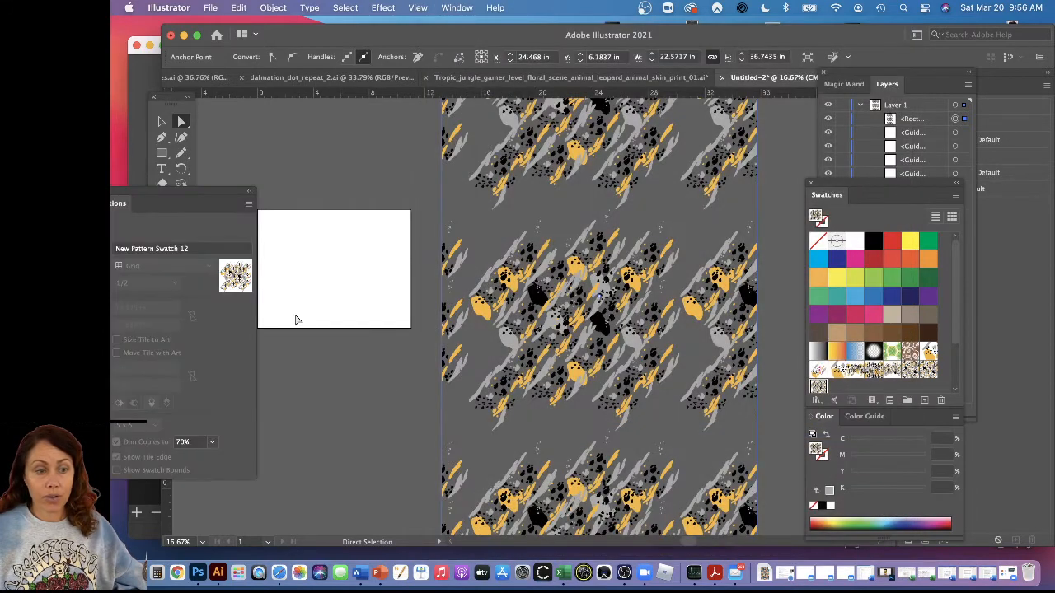
drag(184, 207, 343, 133)
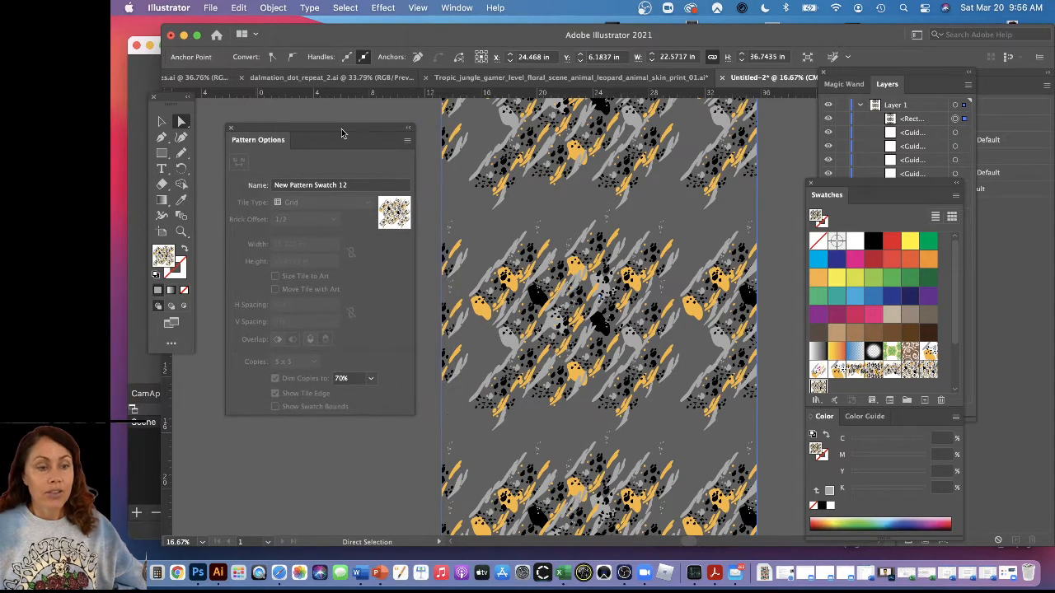
Select the pattern-filled rectangle and open its swatch in pattern editing mode, keeping the tile in clear view
click(163, 121)
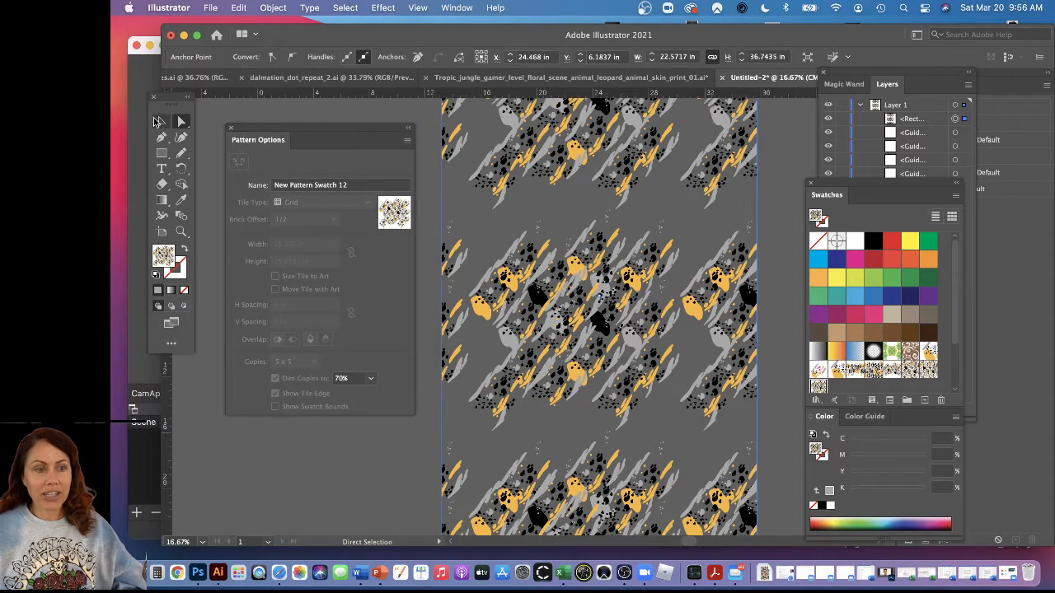
click(313, 497)
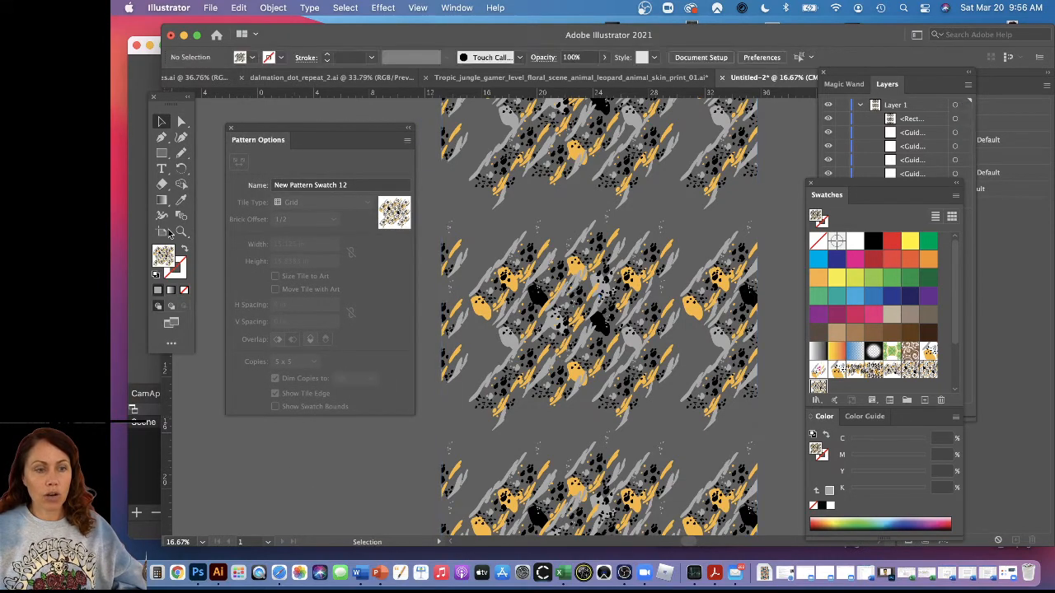
click(615, 276)
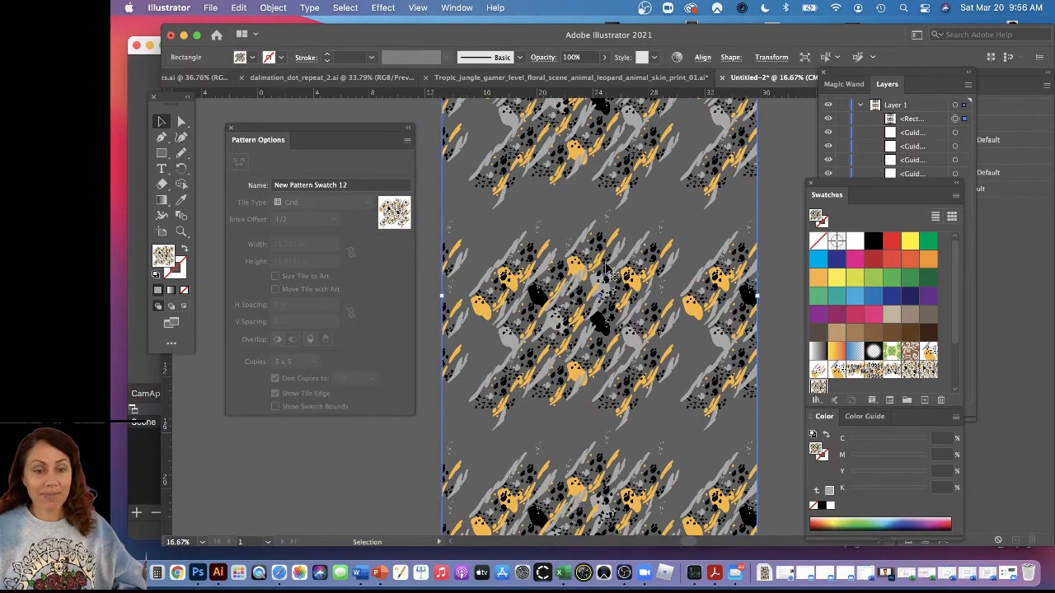
double_click(395, 213)
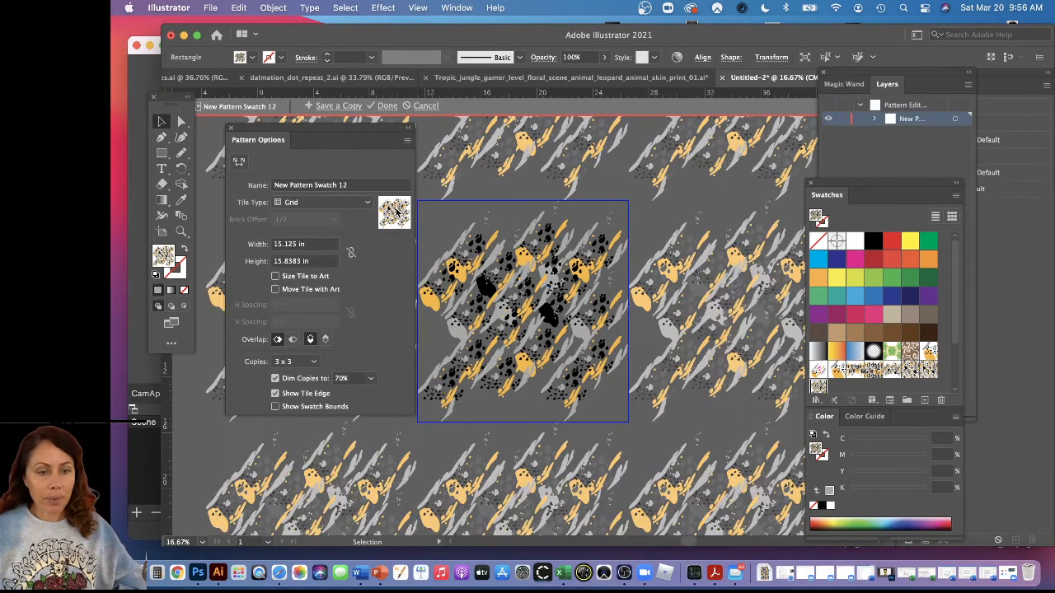
drag(367, 131, 304, 173)
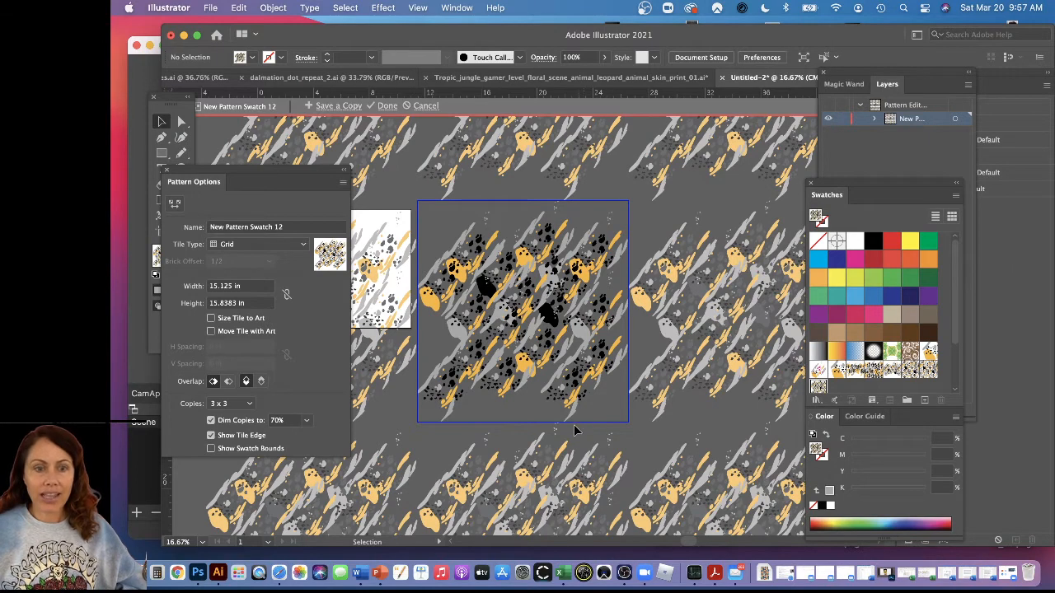
Copy the left-hand artwork group onto the tile's upper-left corner, and copy that group again across the bottom edge near the lower-right corner
click(460, 328)
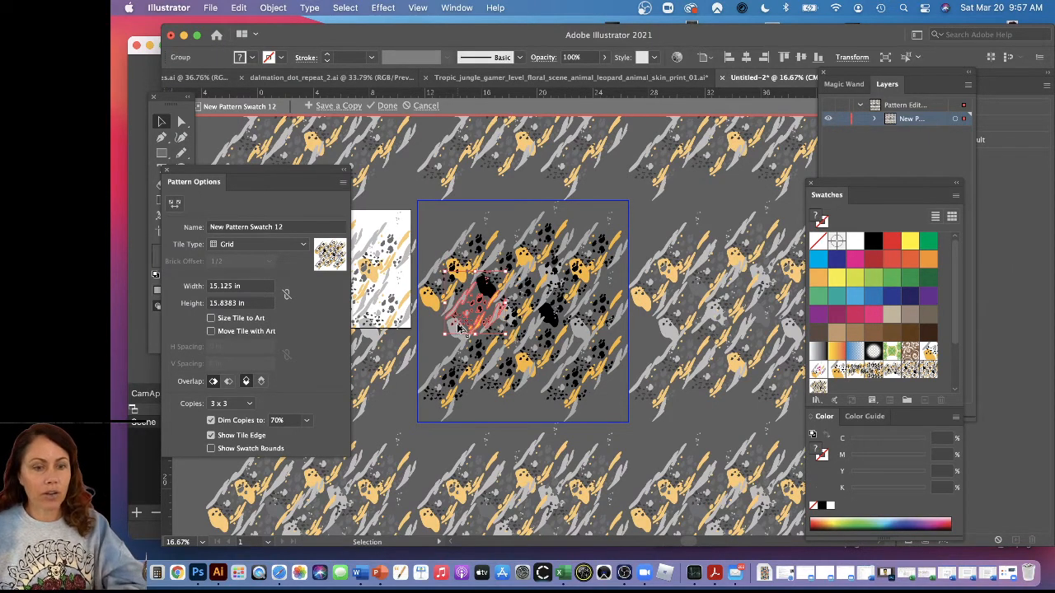
drag(460, 328, 416, 196)
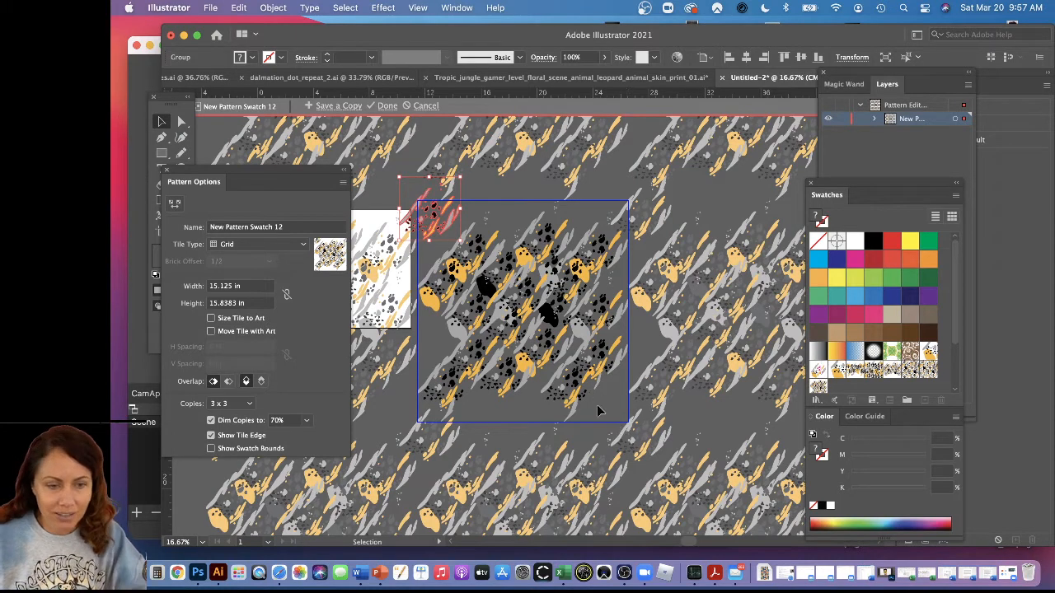
click(652, 441)
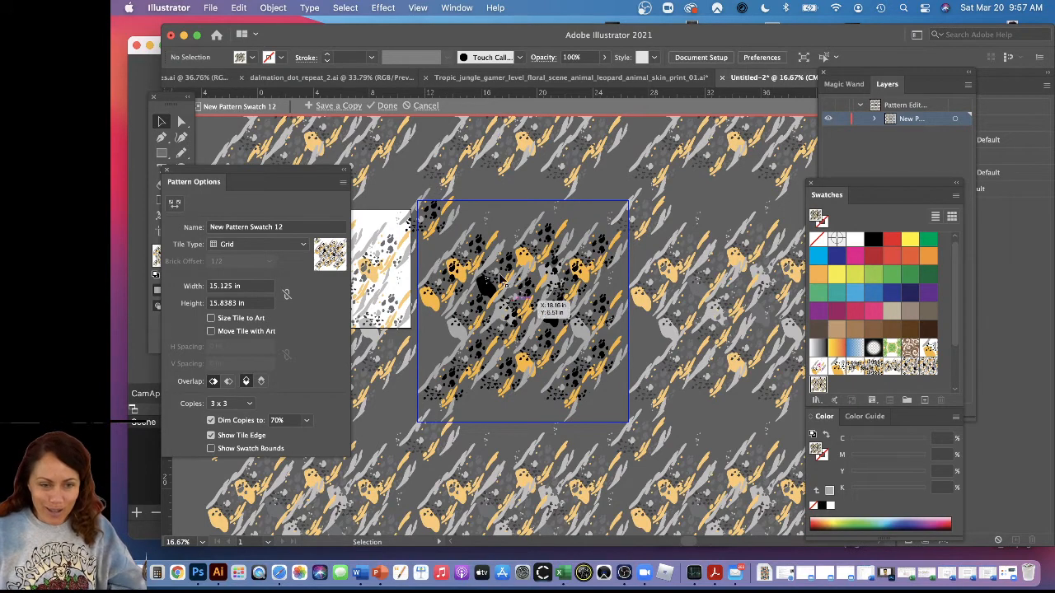
click(443, 219)
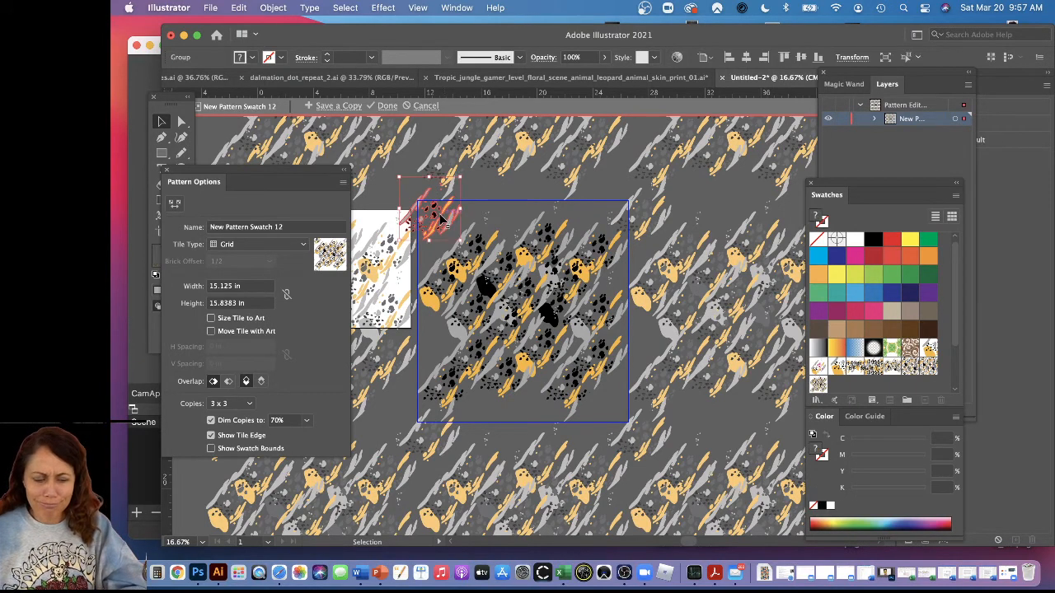
drag(443, 219, 628, 462)
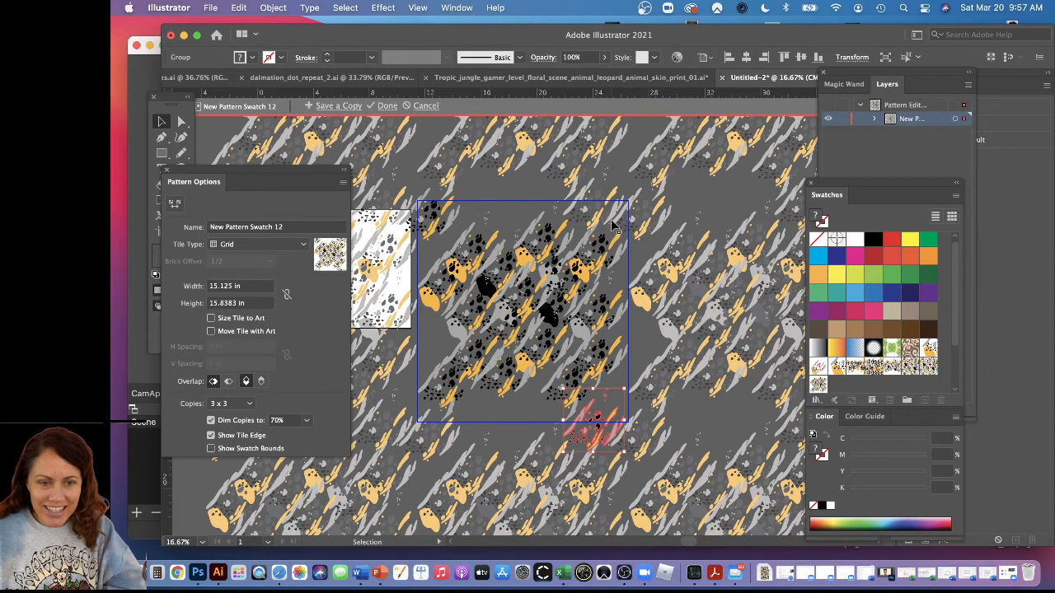
click(437, 215)
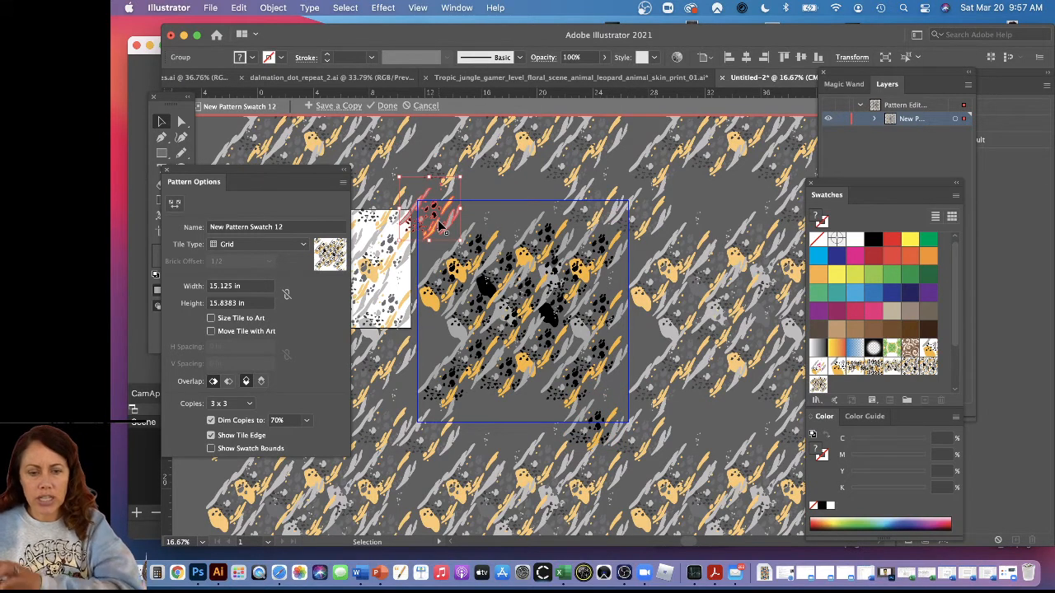
key(Delete)
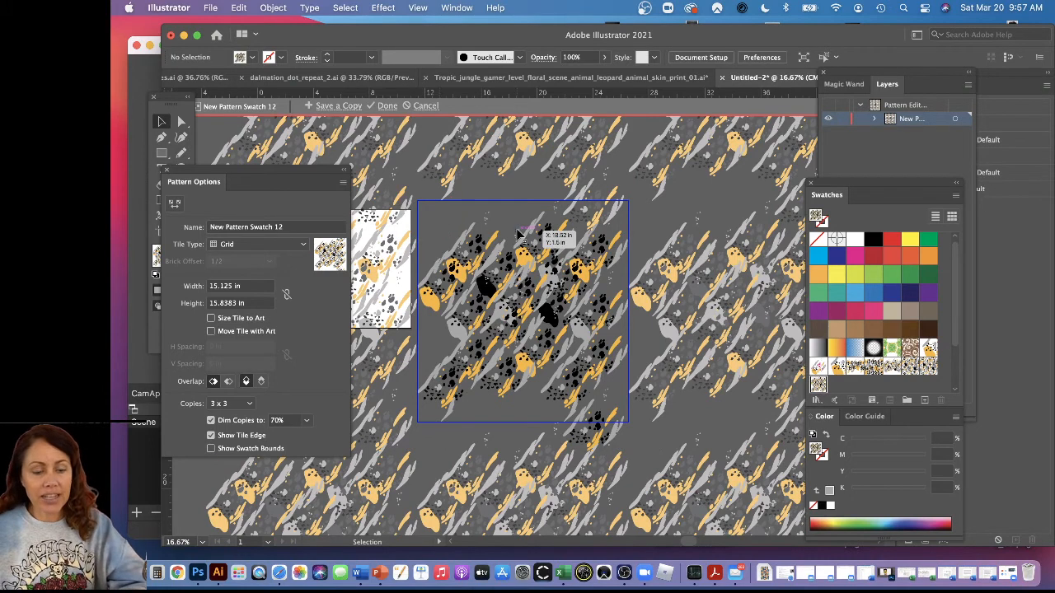
key(a)
key(super+z)
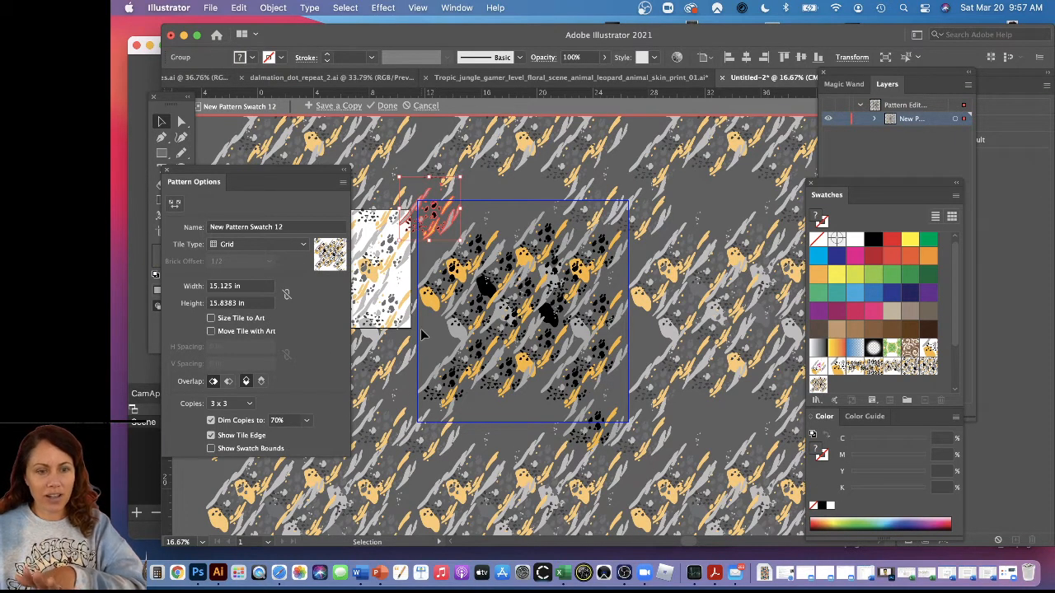
Select the groups in the tile's lower-left area and copy them across its left edge and again across its bottom edge
click(460, 331)
click(461, 331)
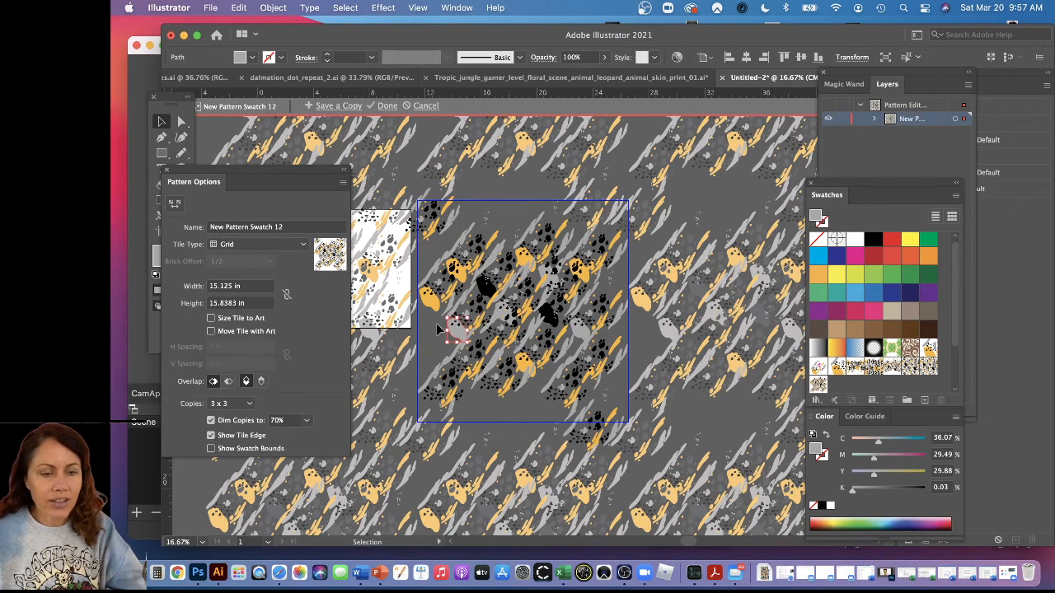
shift+click(461, 314)
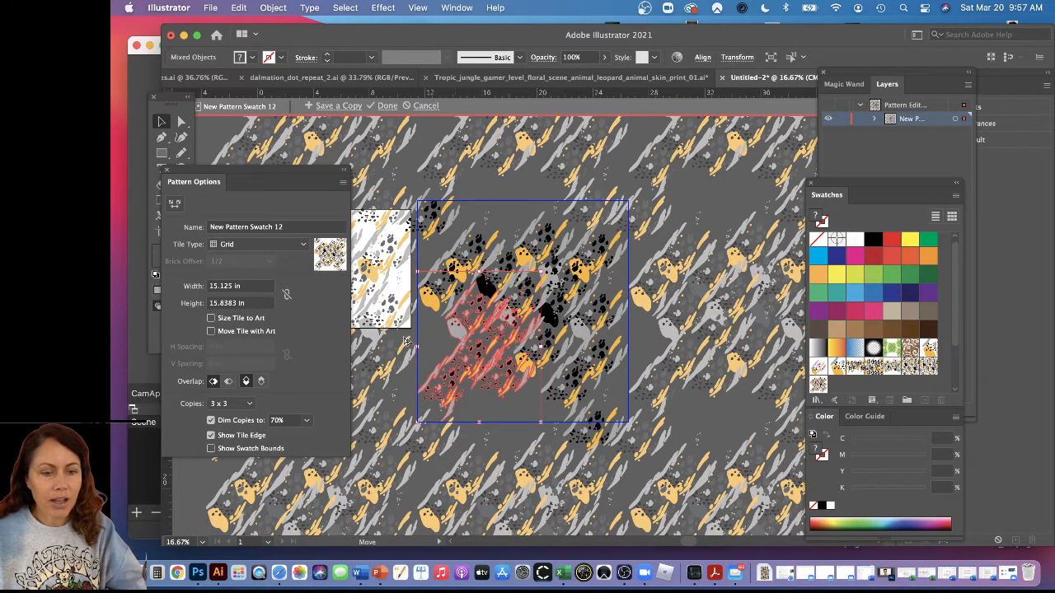
drag(455, 333, 450, 378)
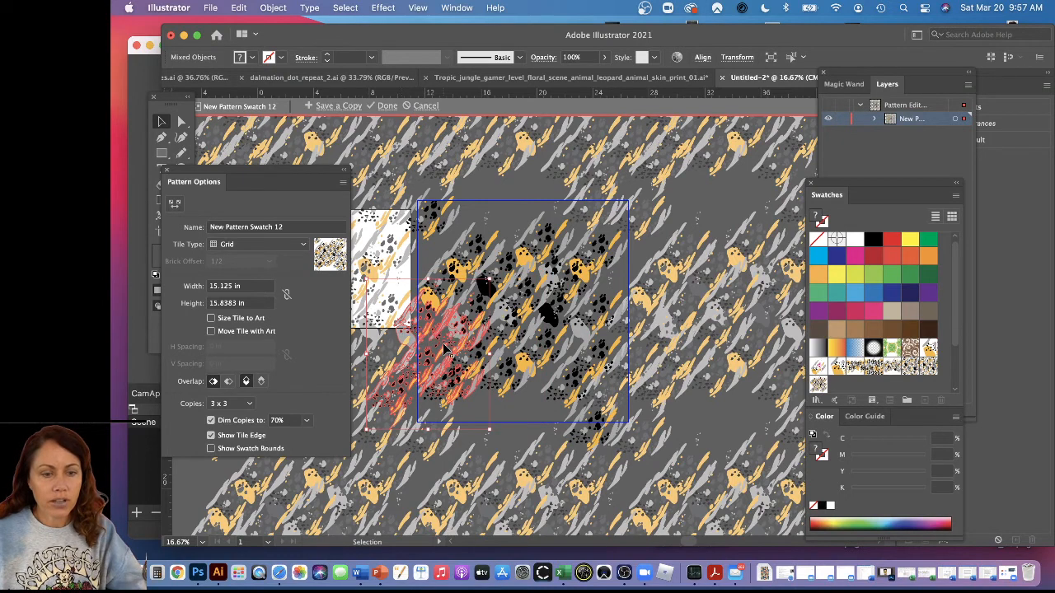
drag(449, 332, 508, 397)
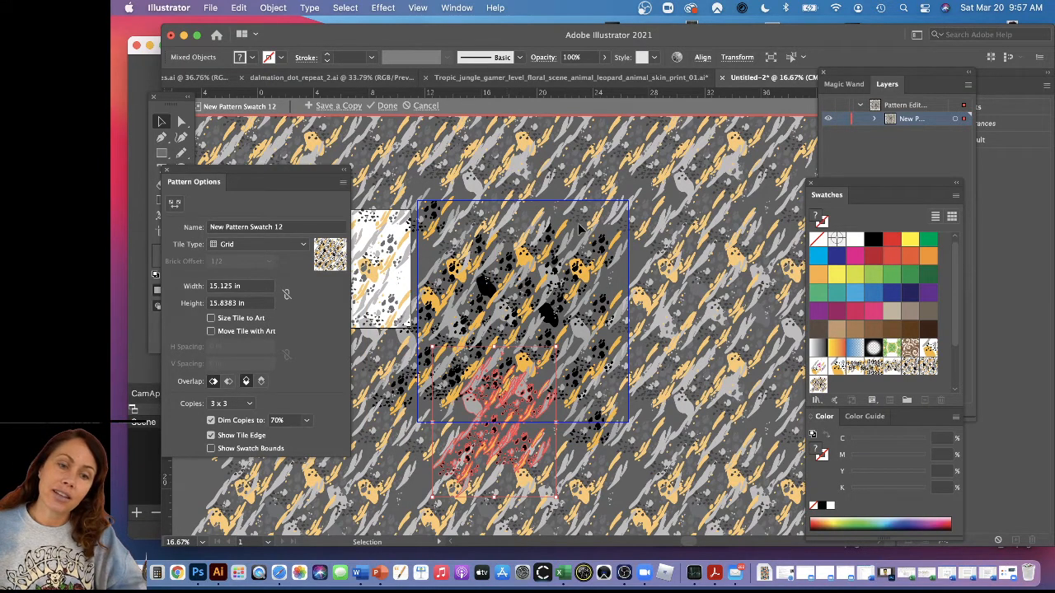
Copy the right-hand artwork group across the tile's right edge and exit pattern editing mode
drag(610, 280, 463, 277)
click(608, 277)
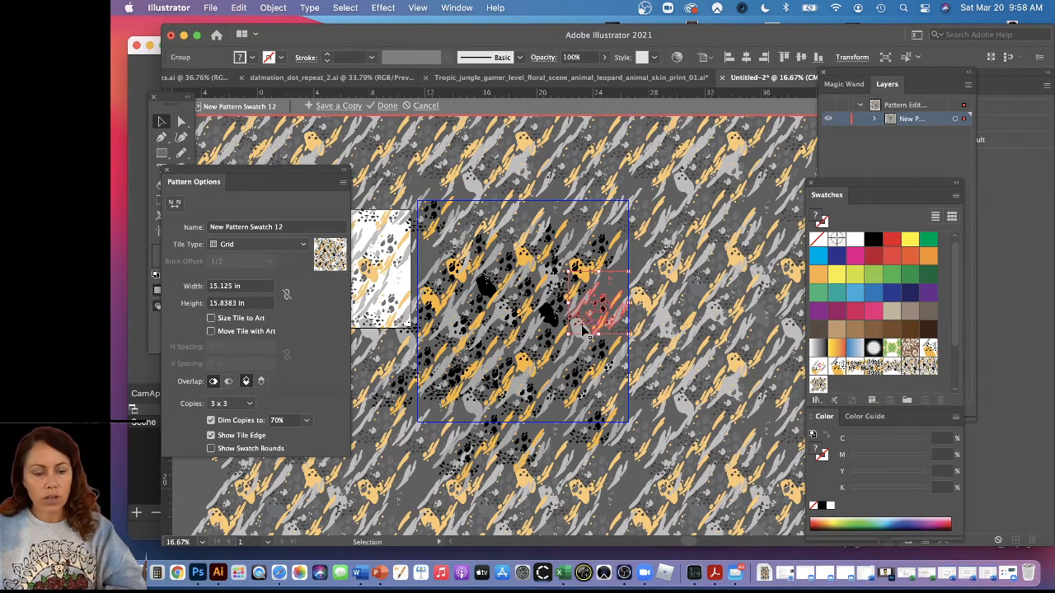
drag(586, 330, 640, 272)
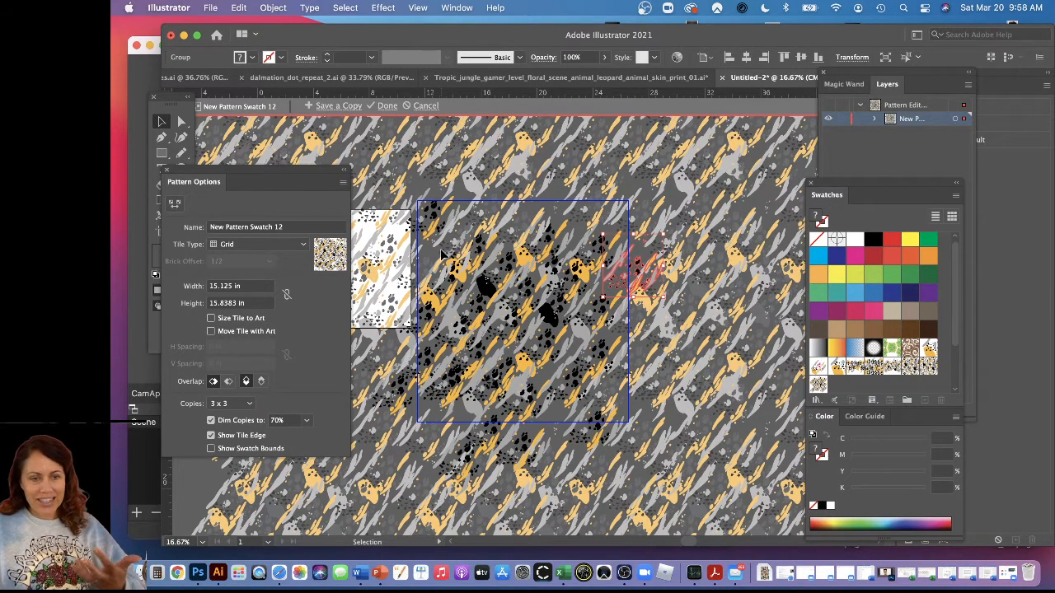
click(492, 262)
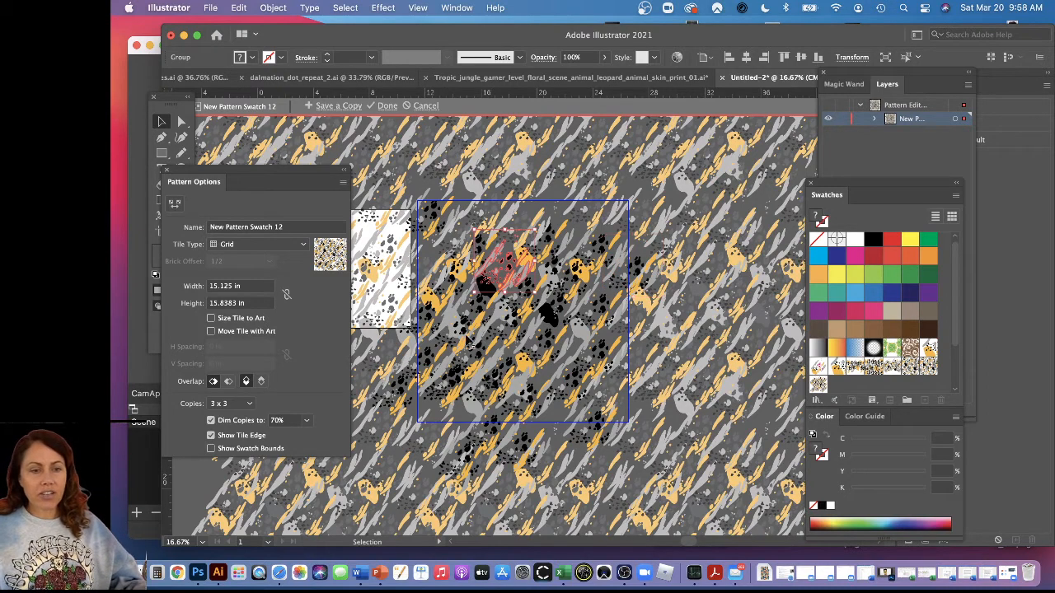
double_click(556, 167)
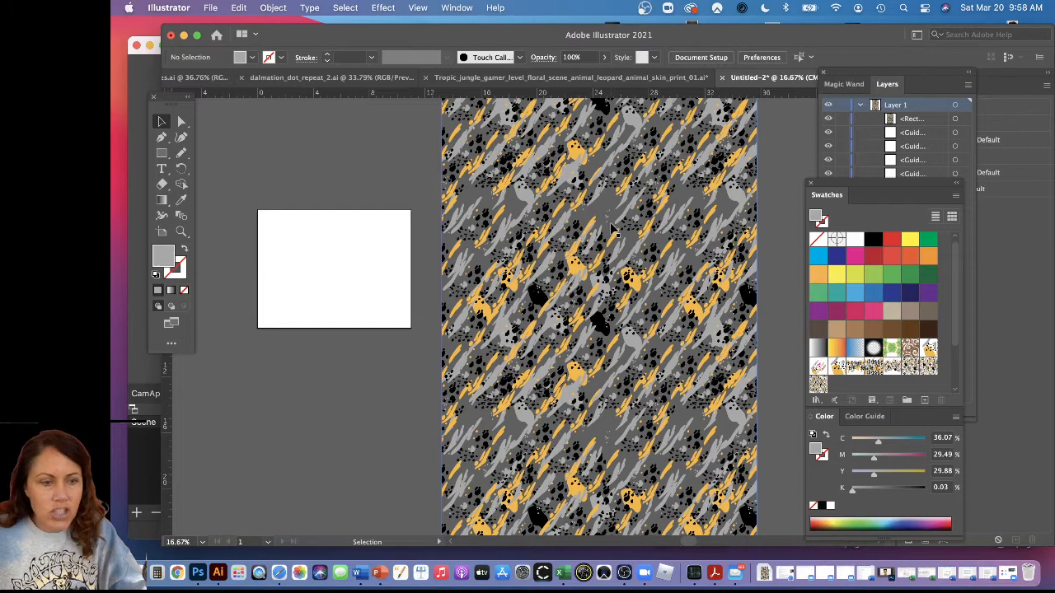
Show the Pattern Options again and reopen the filled rectangle's swatch for pattern editing
click(457, 8)
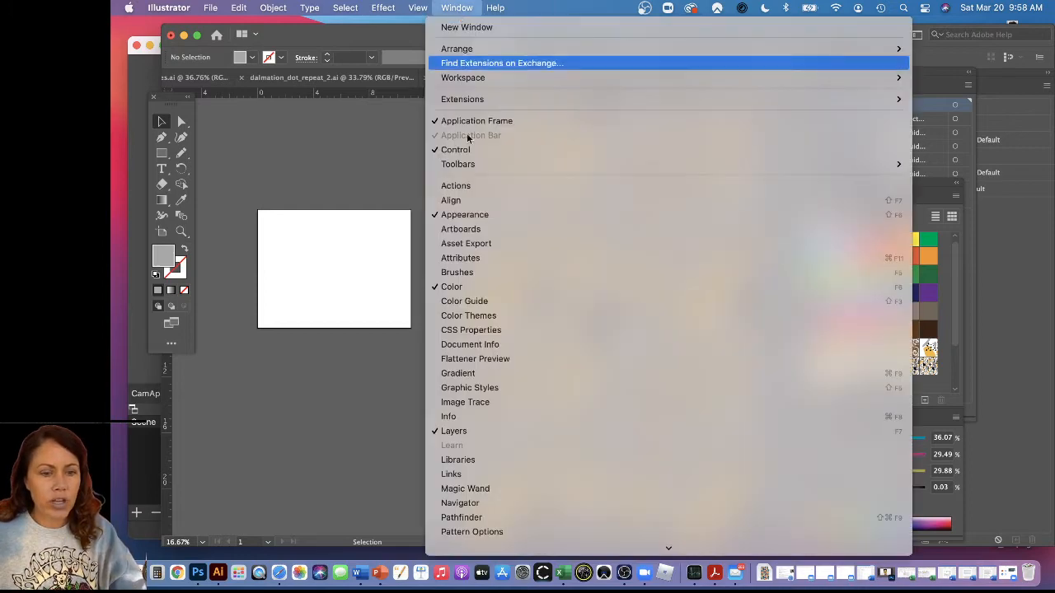
click(503, 527)
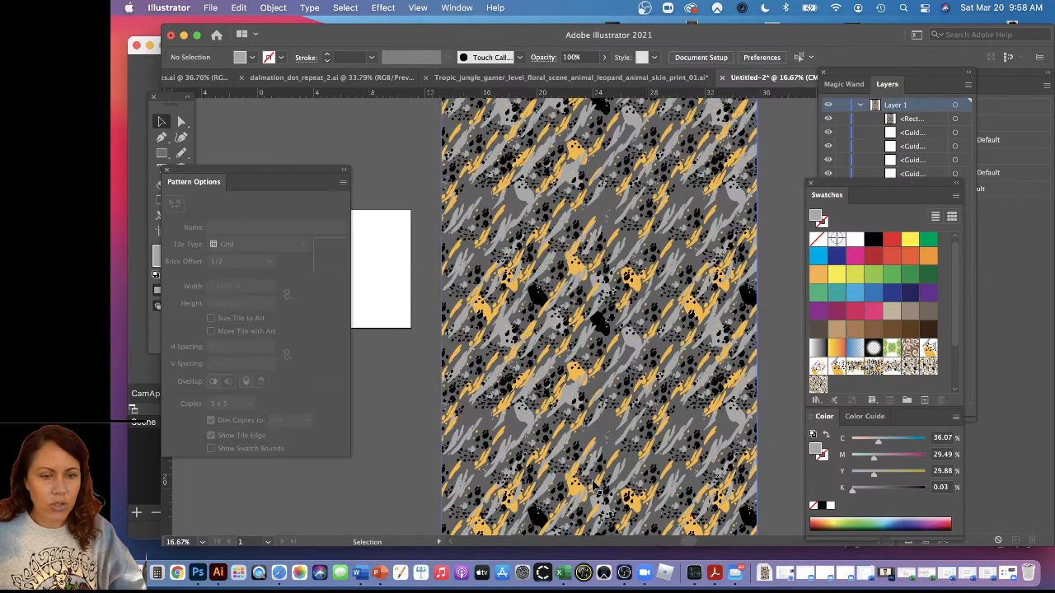
click(546, 264)
double_click(332, 253)
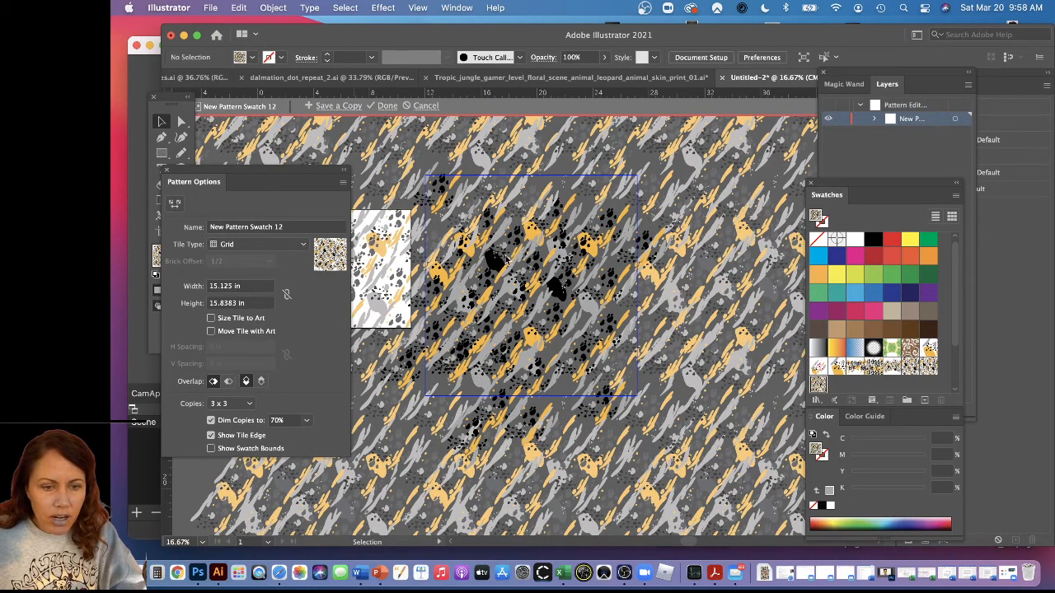
Copy artwork groups into two gaps along the tile's top edge and one near its lower right, and finish editing the pattern
drag(496, 260, 574, 201)
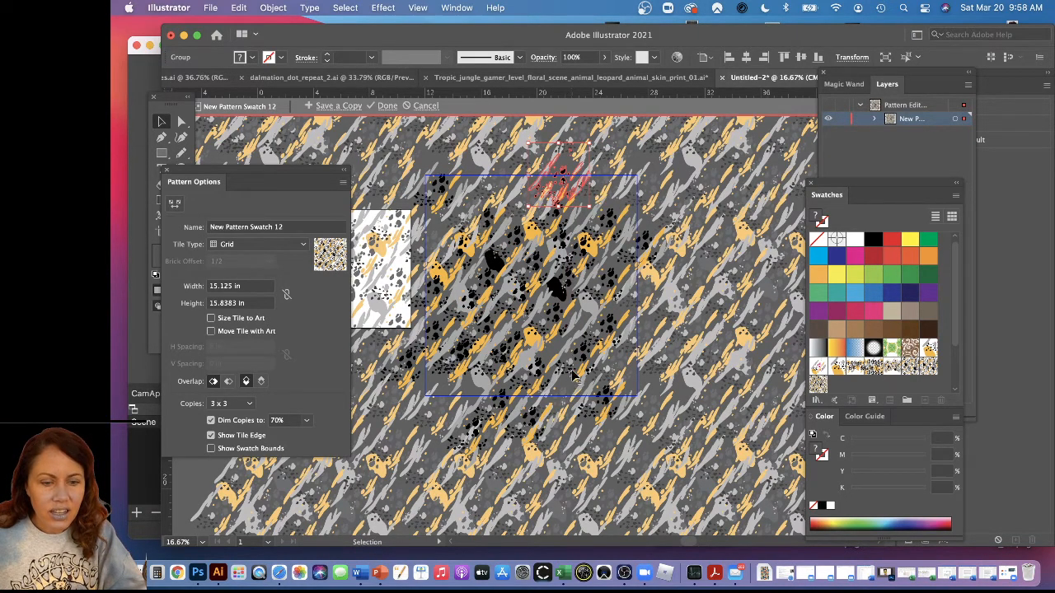
drag(575, 375, 474, 172)
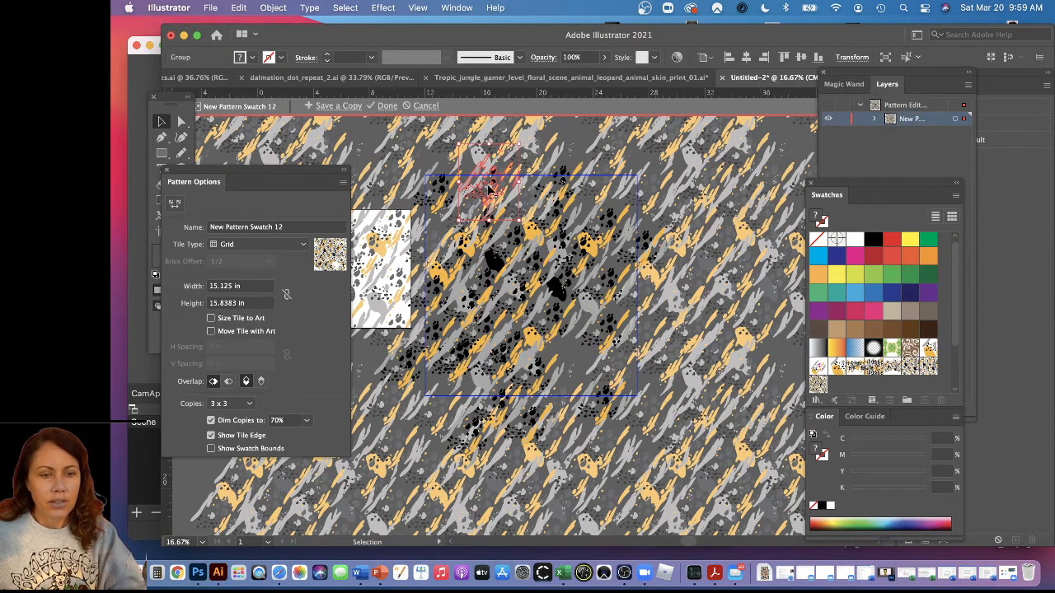
drag(489, 190, 576, 364)
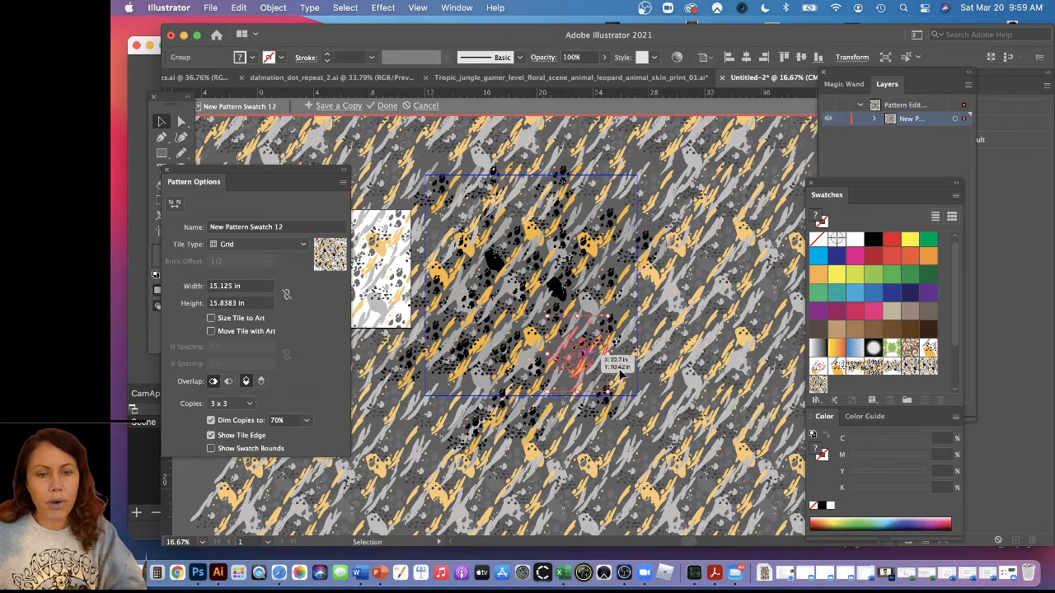
click(684, 378)
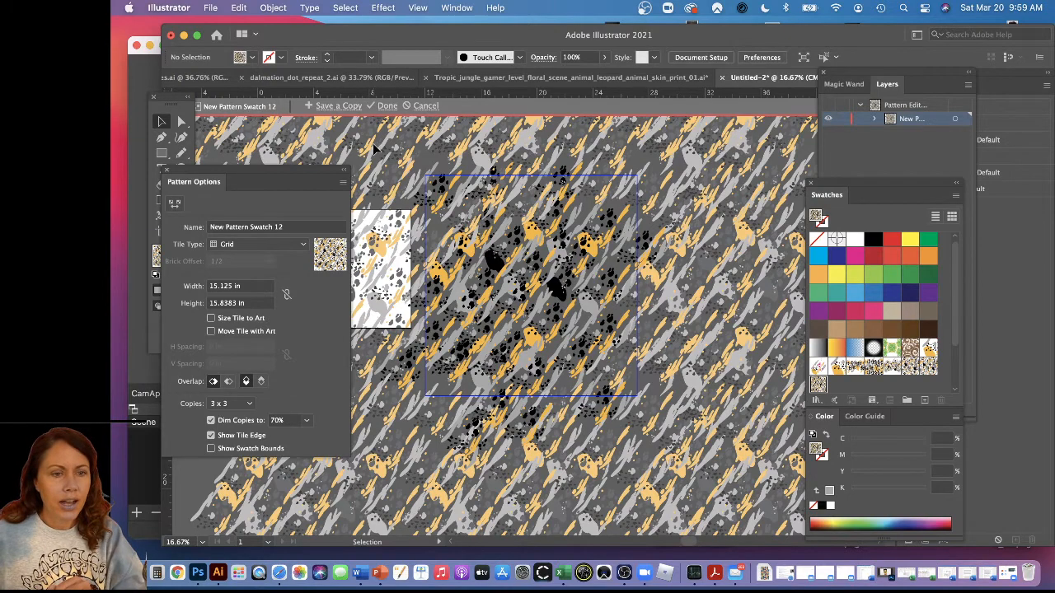
click(385, 106)
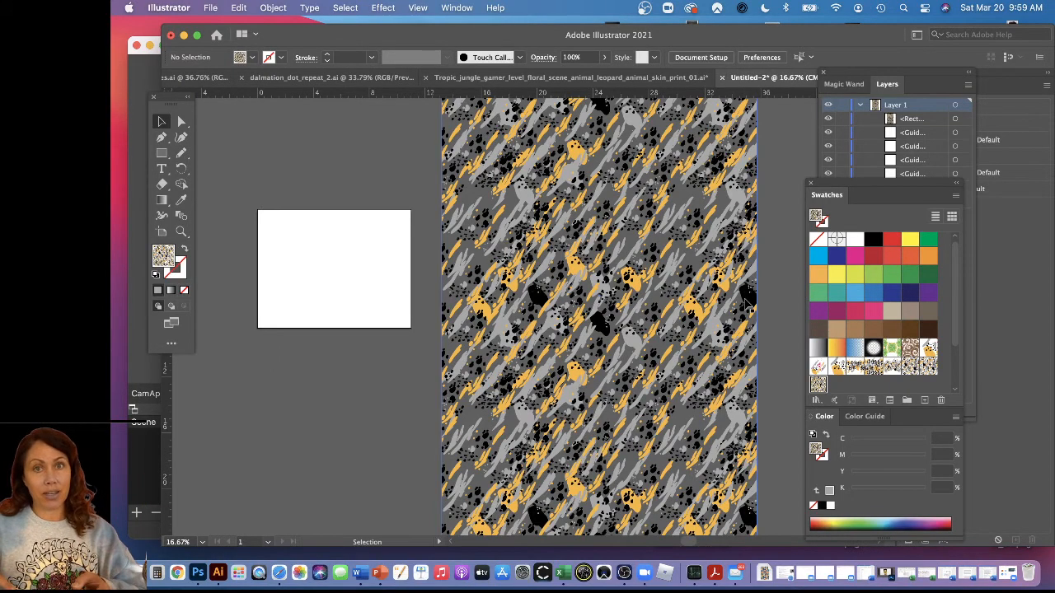
Place the edited pattern swatch's artwork on the canvas as a group and move it away from the pattern-filled rectangle, to its left
drag(746, 305, 820, 394)
drag(447, 251, 494, 333)
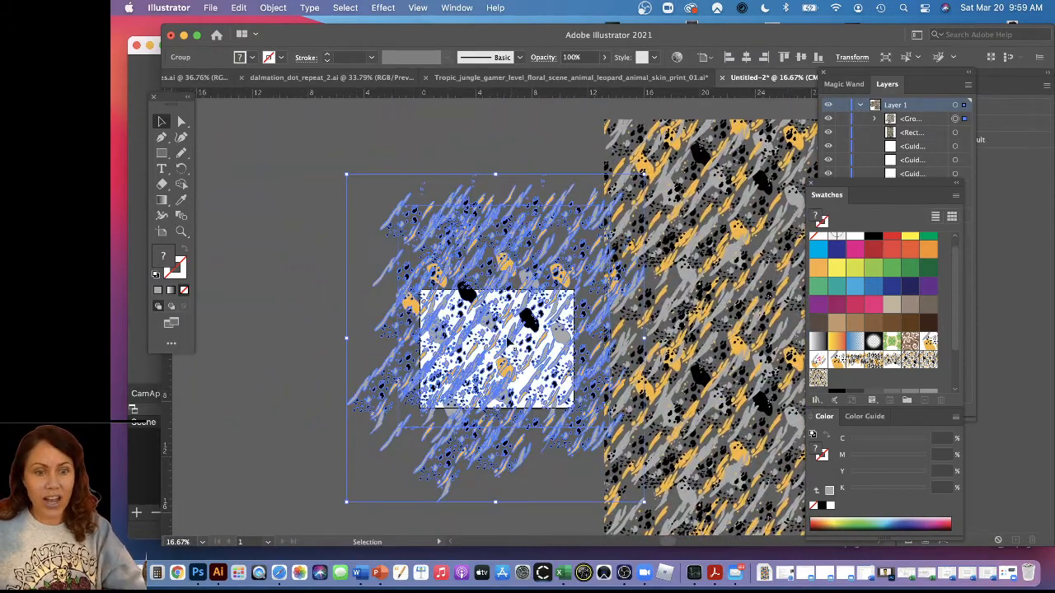
click(777, 216)
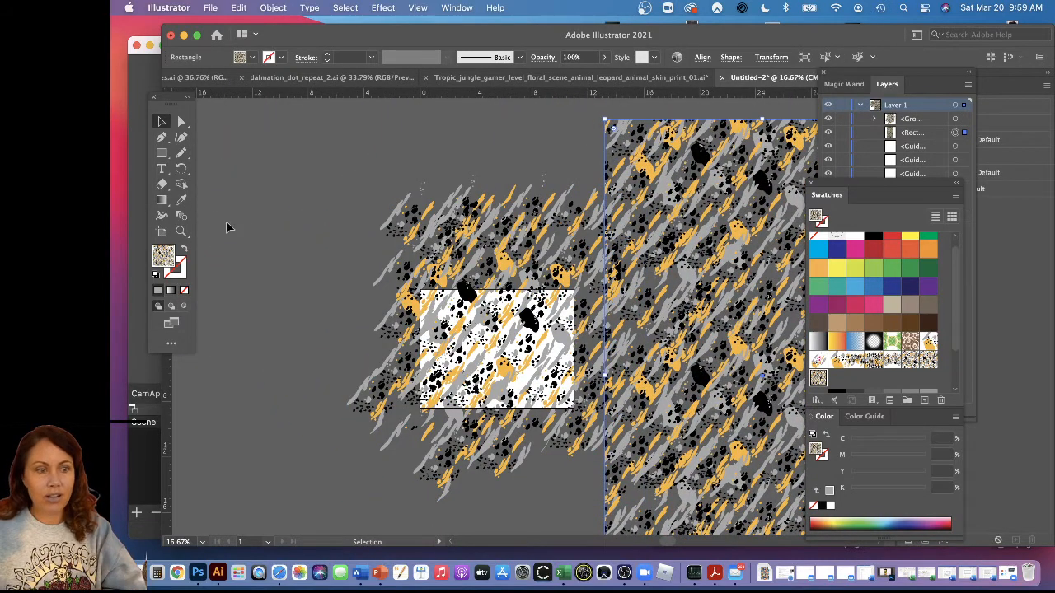
click(409, 381)
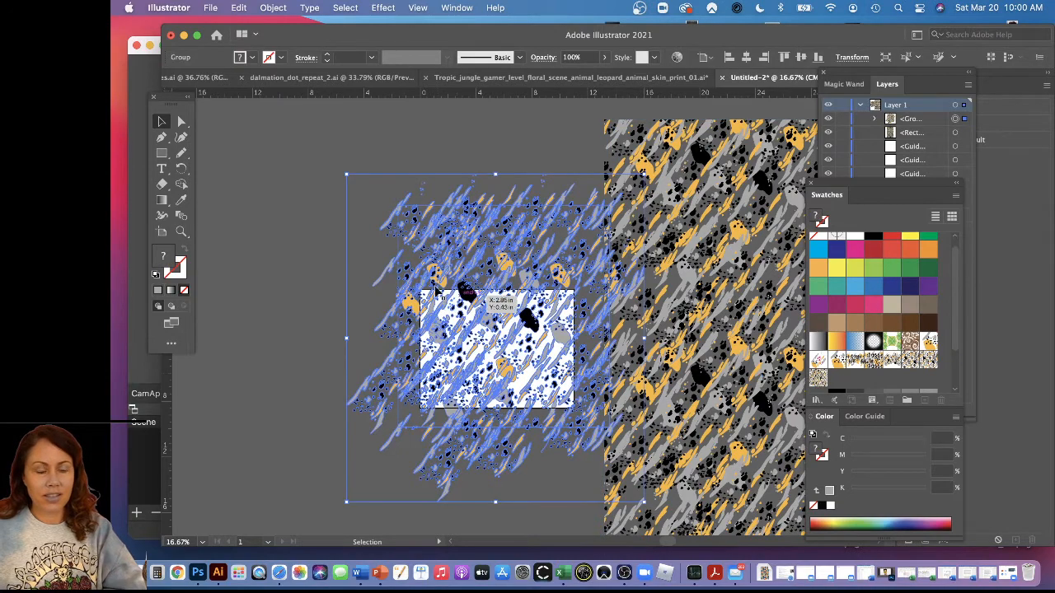
drag(440, 293, 310, 270)
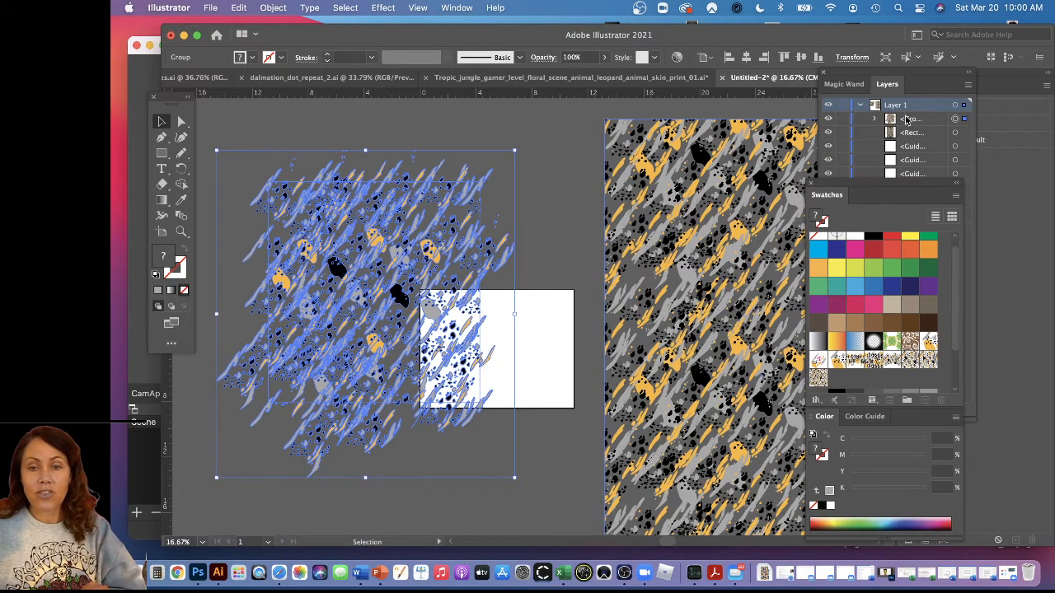
Expand the artwork group in the layers, copy its unfilled bounding rectangle and paste it in front of all the artwork
click(889, 83)
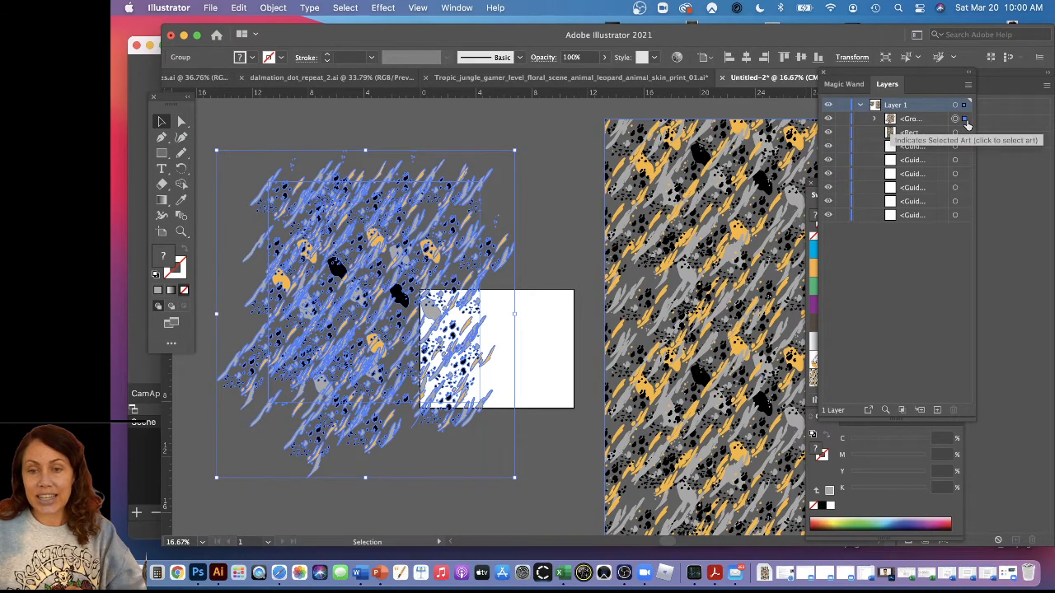
click(875, 119)
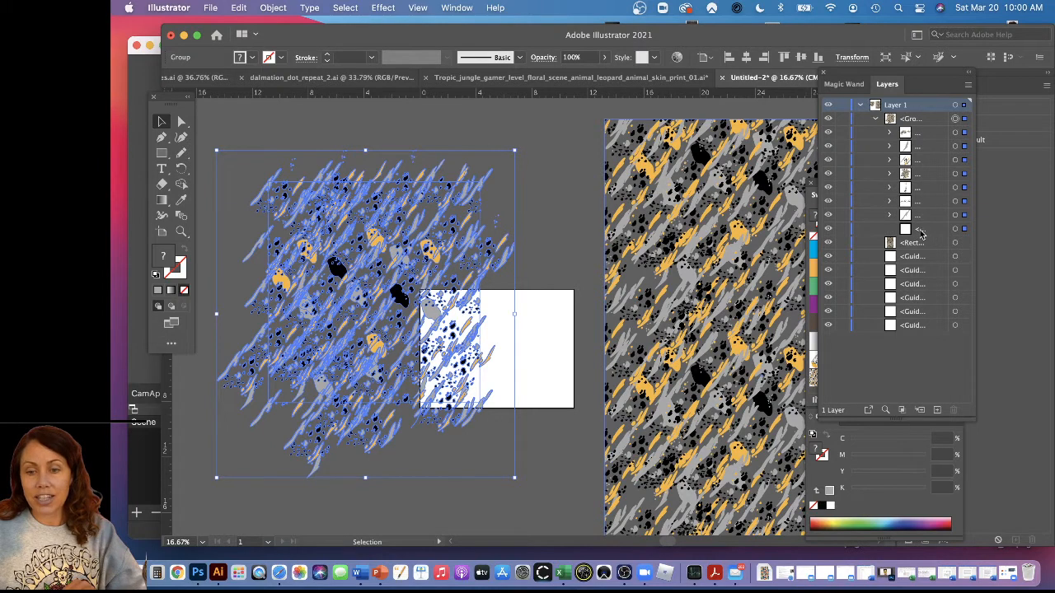
click(557, 251)
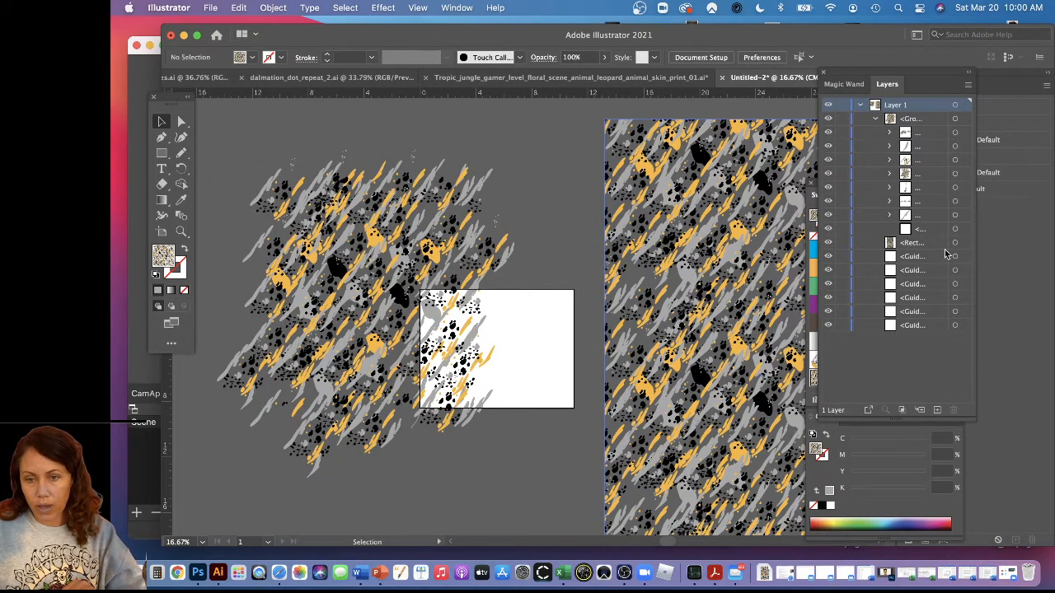
click(965, 231)
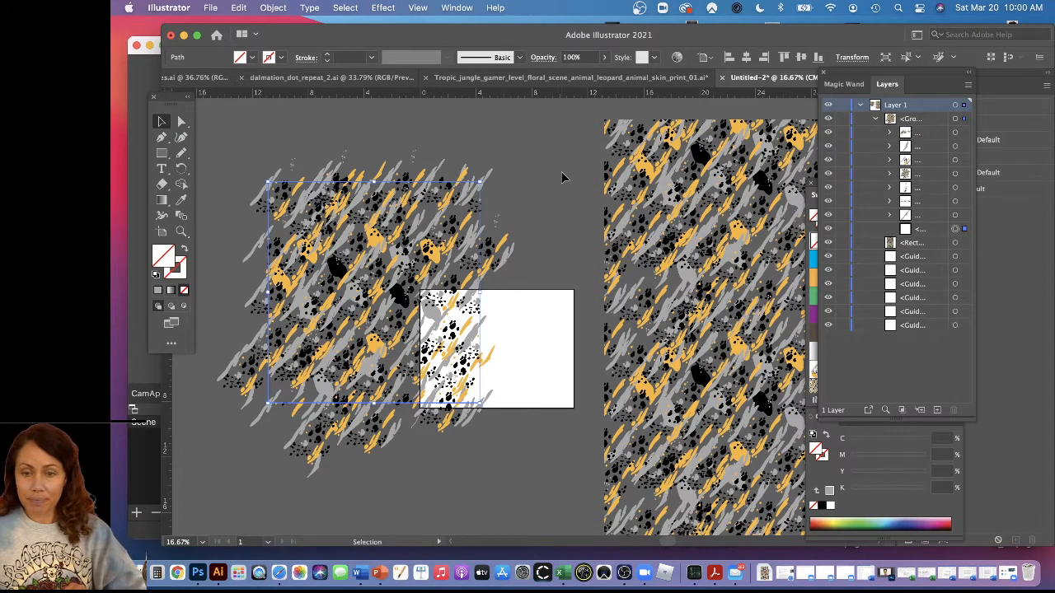
click(381, 132)
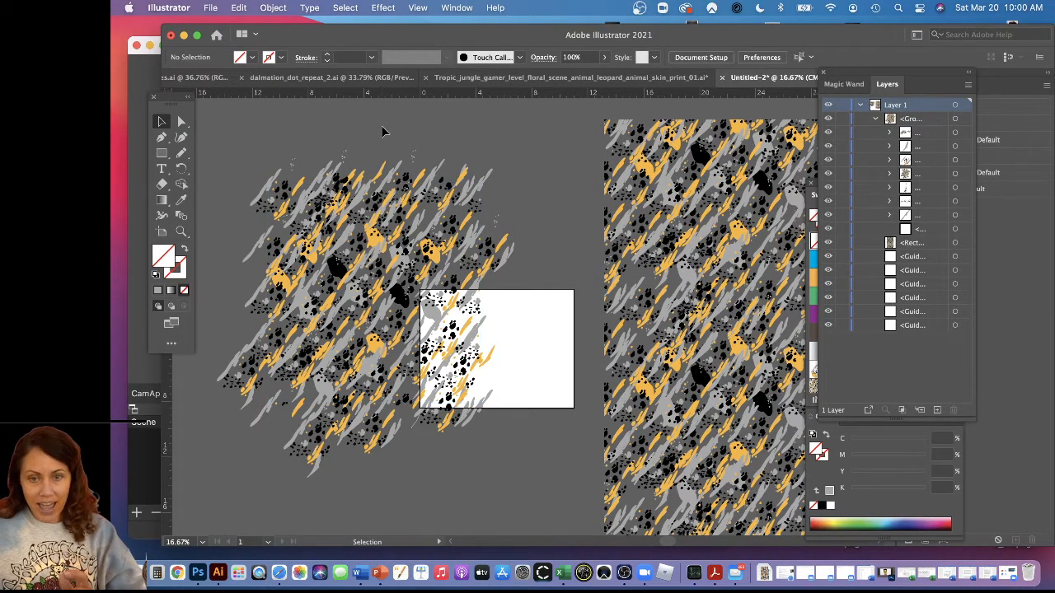
key(super+f)
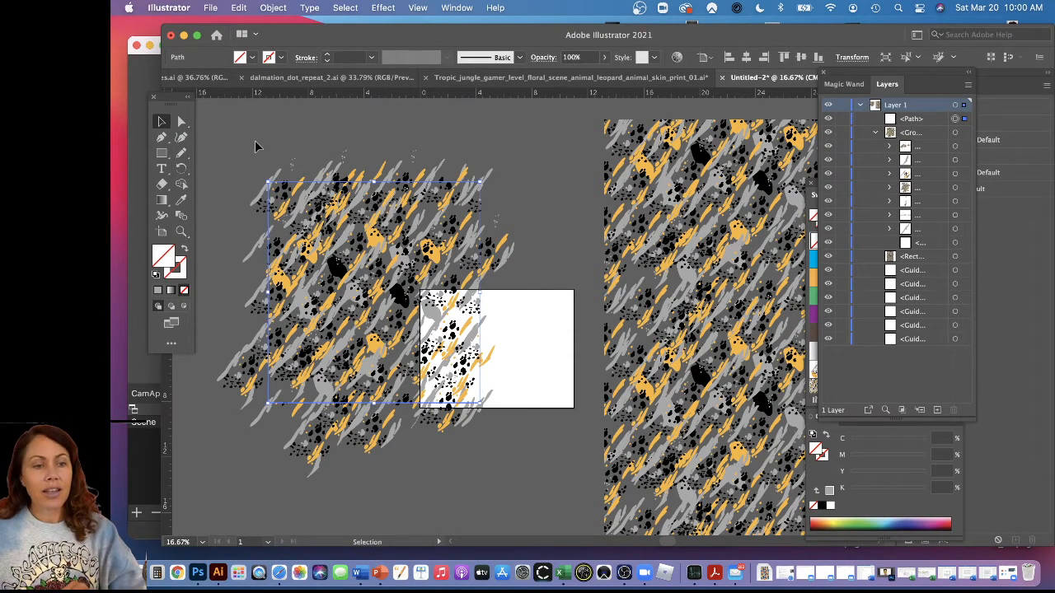
Select the pasted bounding rectangle together with the artwork group and make a clipping mask from them
key(super+a)
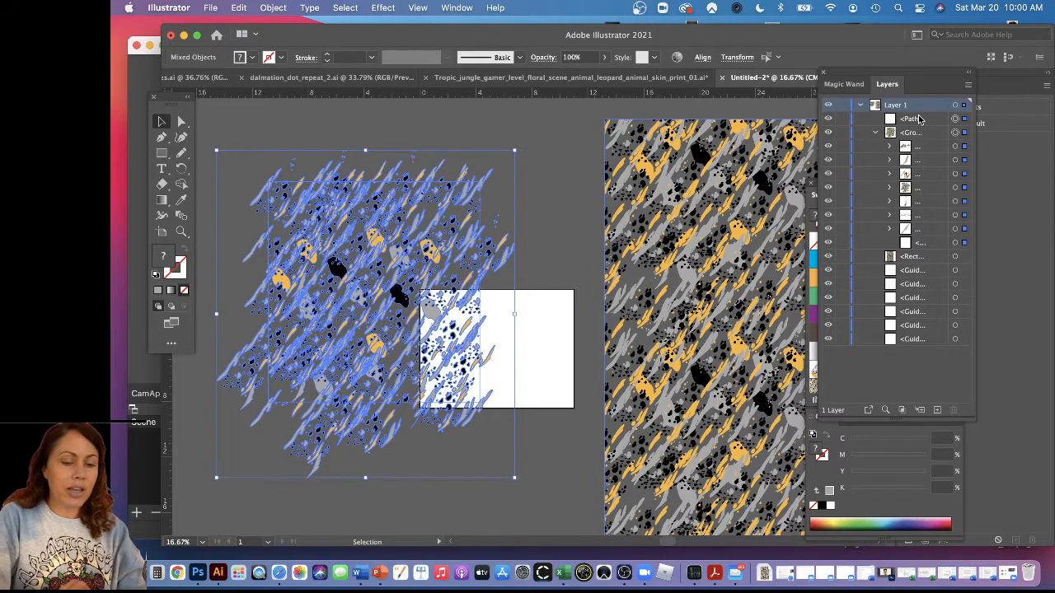
key(super+7)
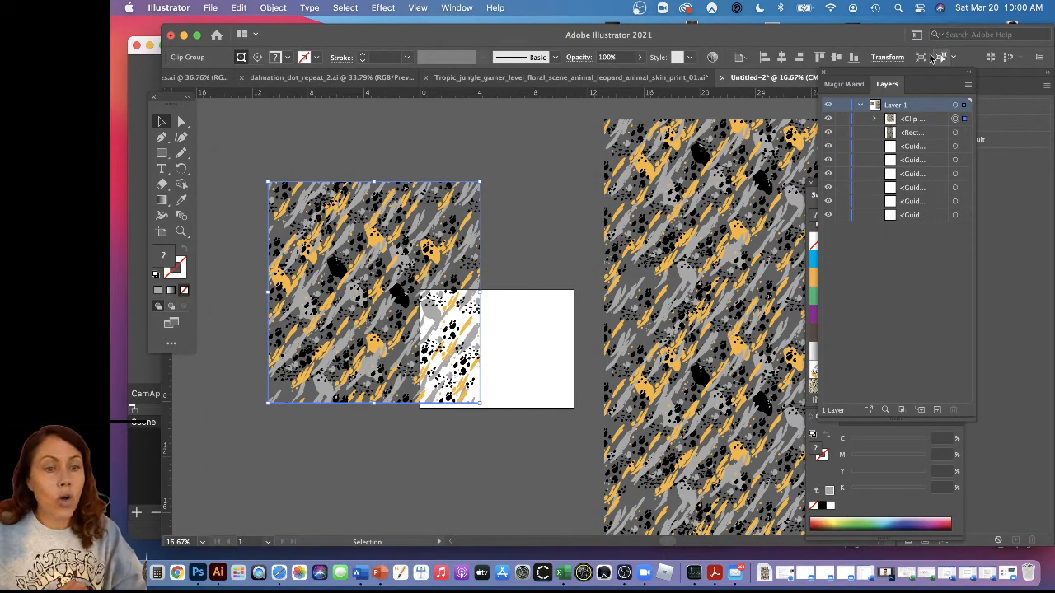
click(430, 163)
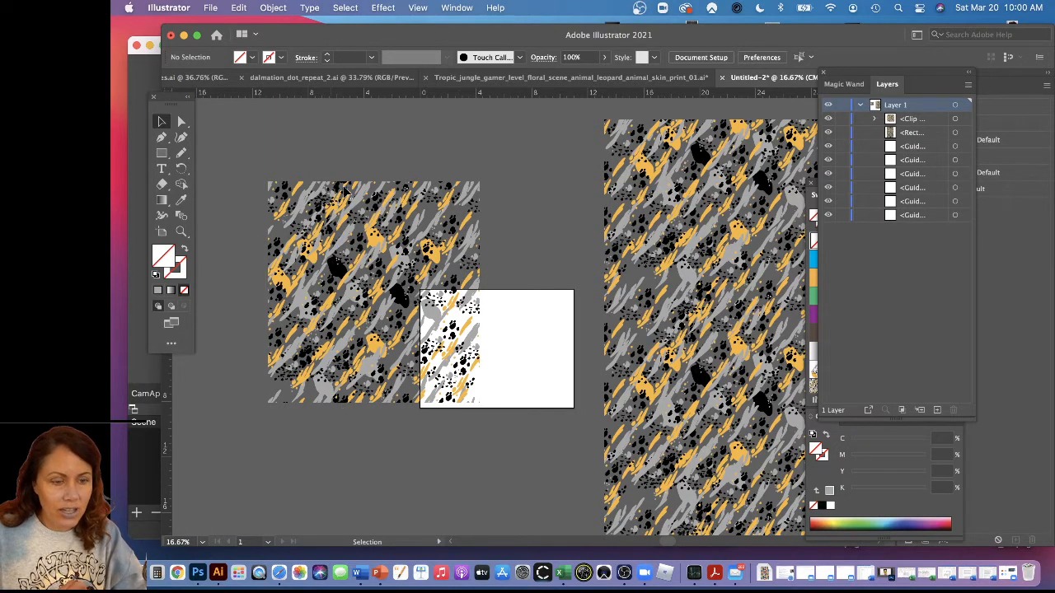
Copy the clipped tile flush against its bottom edge to check the seam, and delete the copy
drag(343, 207, 341, 416)
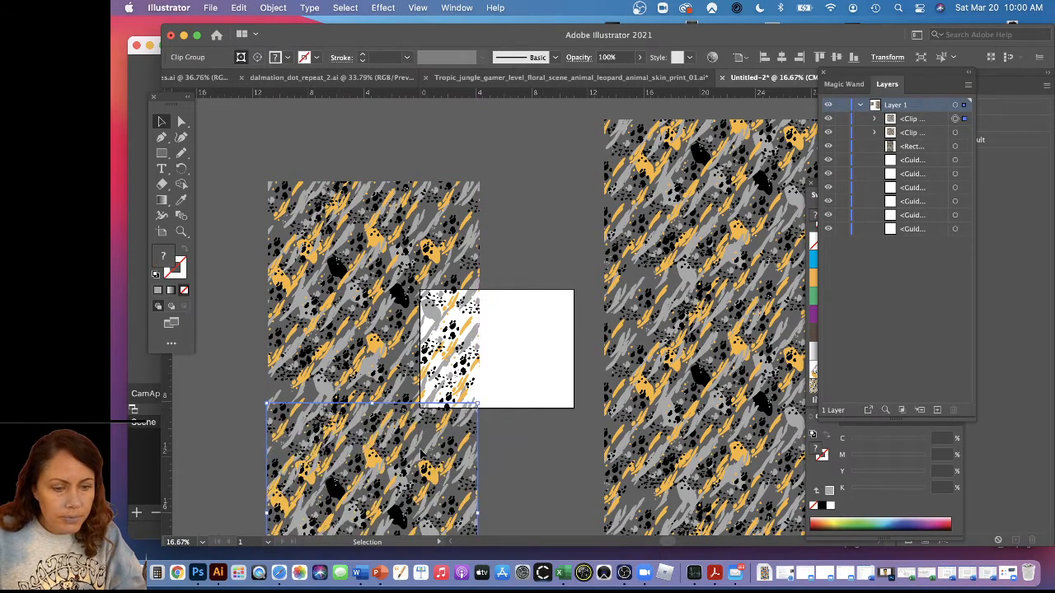
click(497, 426)
click(404, 471)
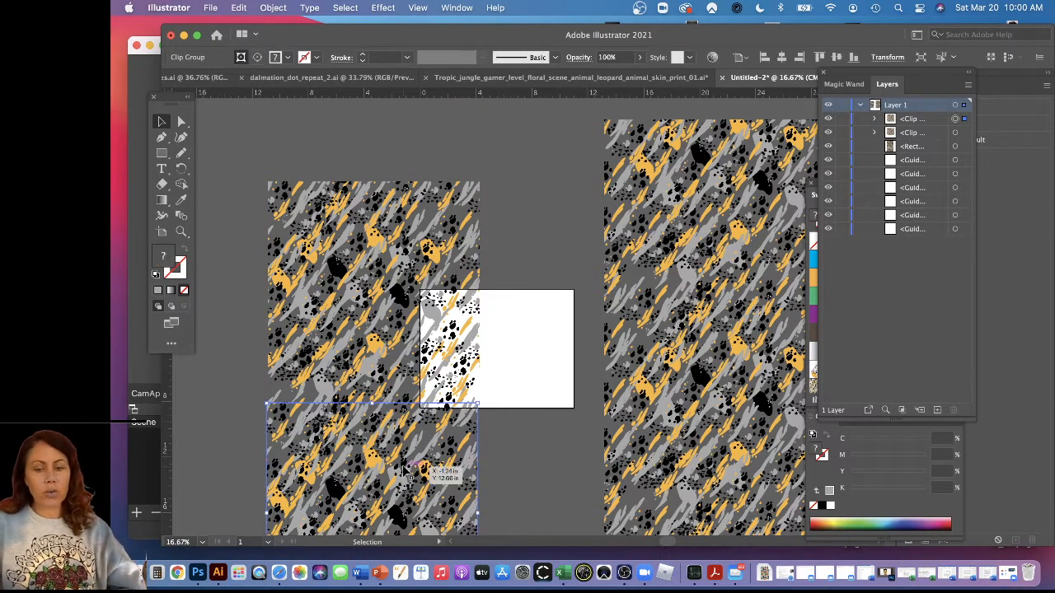
key(Delete)
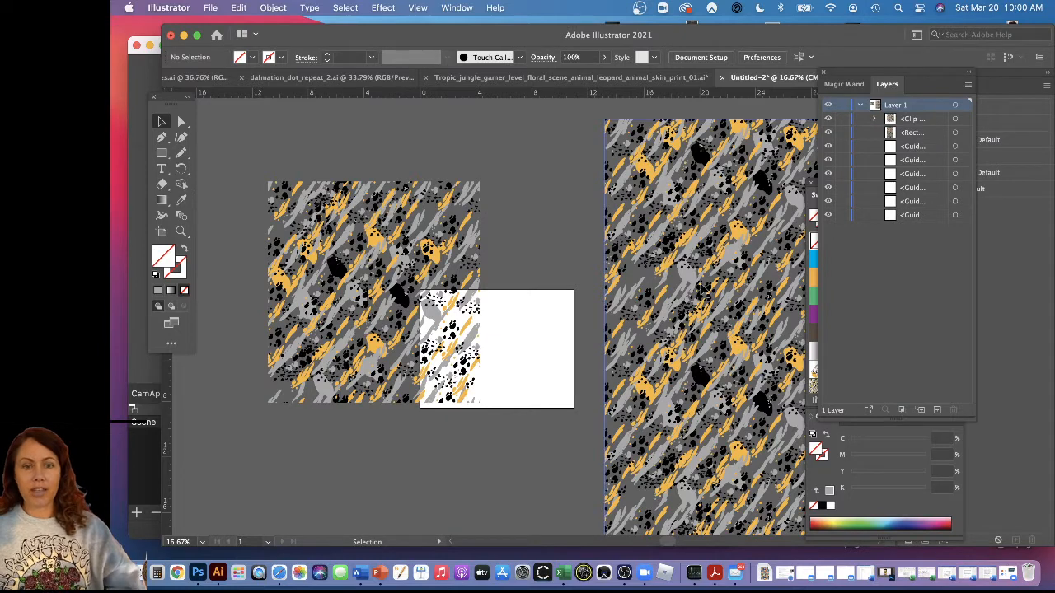